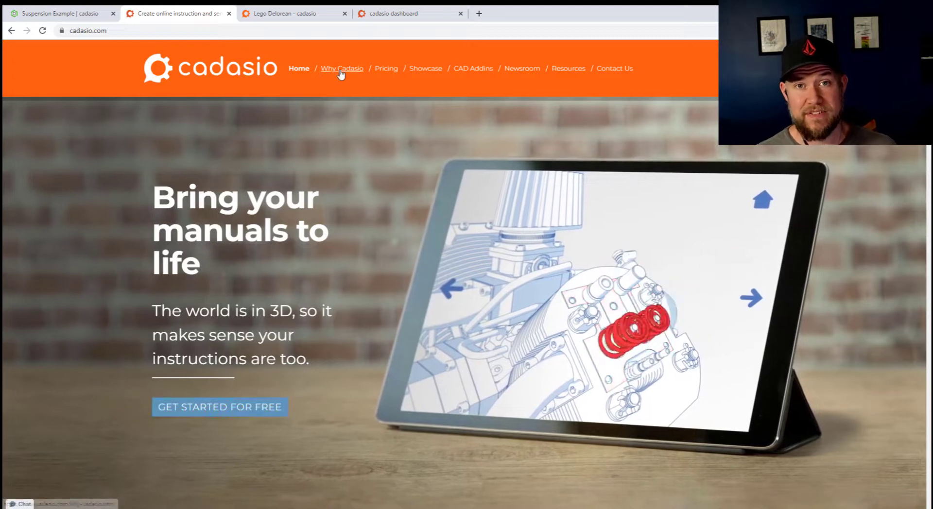
Browse the cadasio.com Showcase, scrolling through the example project thumbnails.
click(478, 73)
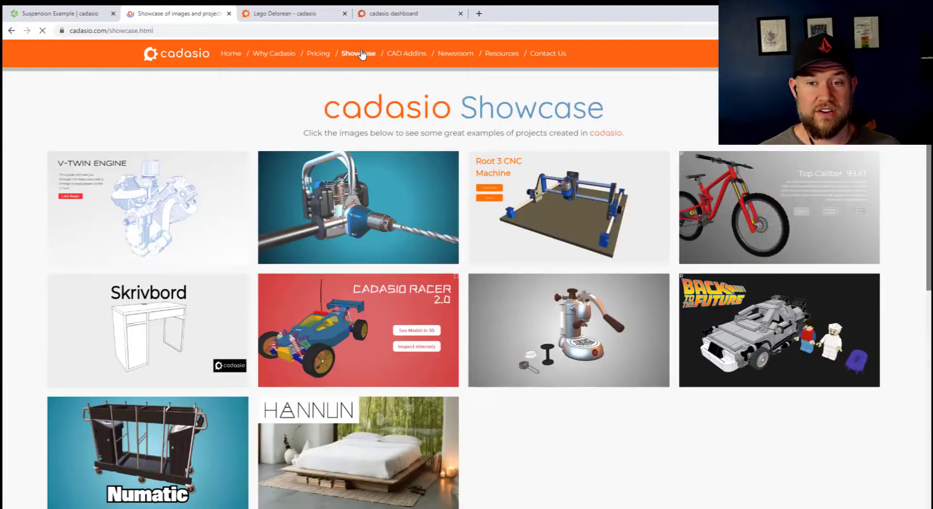
scroll(362, 56, down, 1)
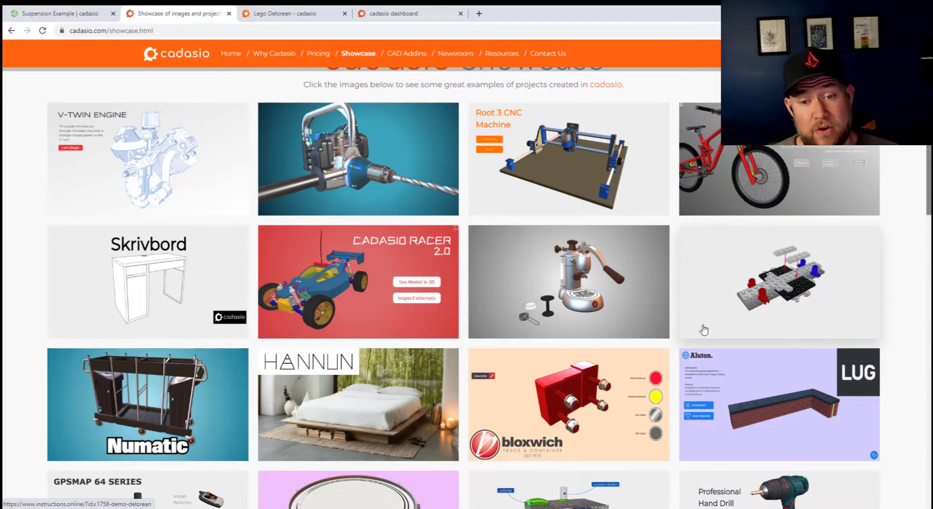
mouse_move(583, 320)
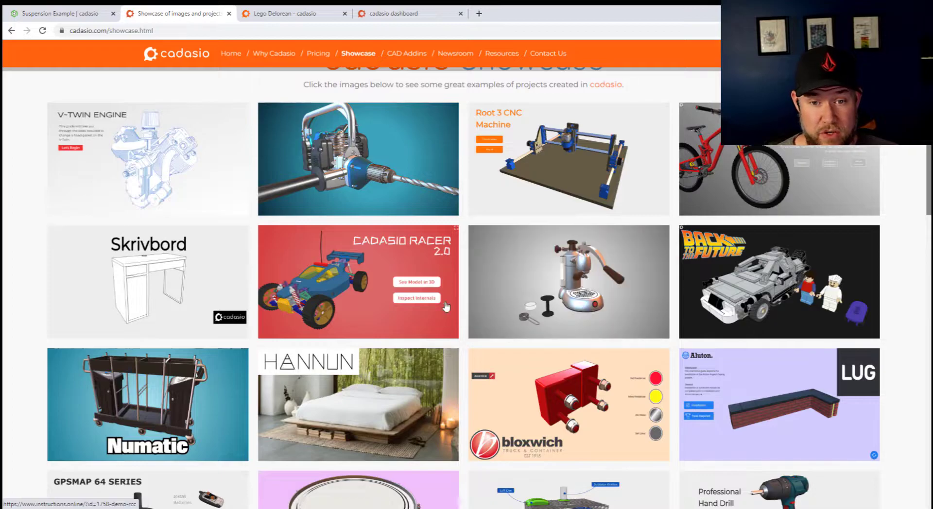
mouse_move(398, 306)
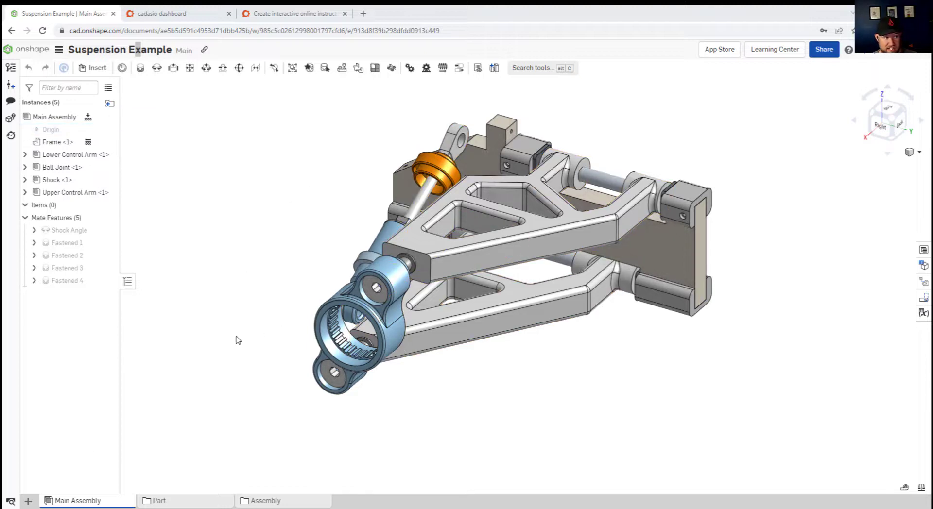
Add the cadasio app to the document and choose Main Assembly as its source element.
click(28, 503)
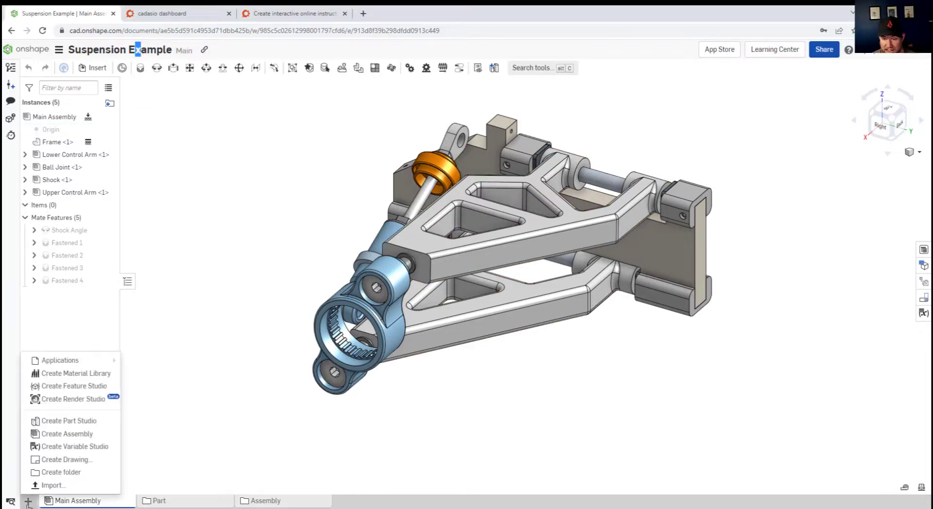
mouse_move(96, 362)
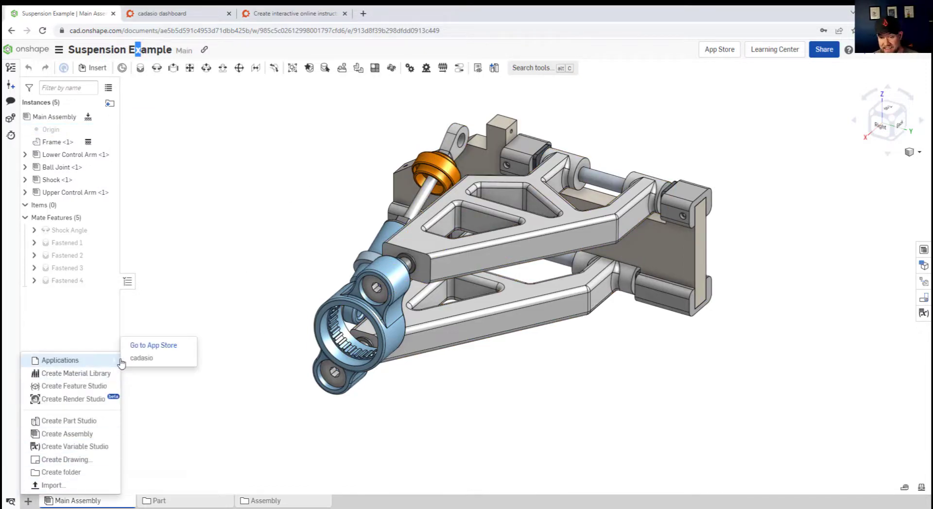
click(149, 360)
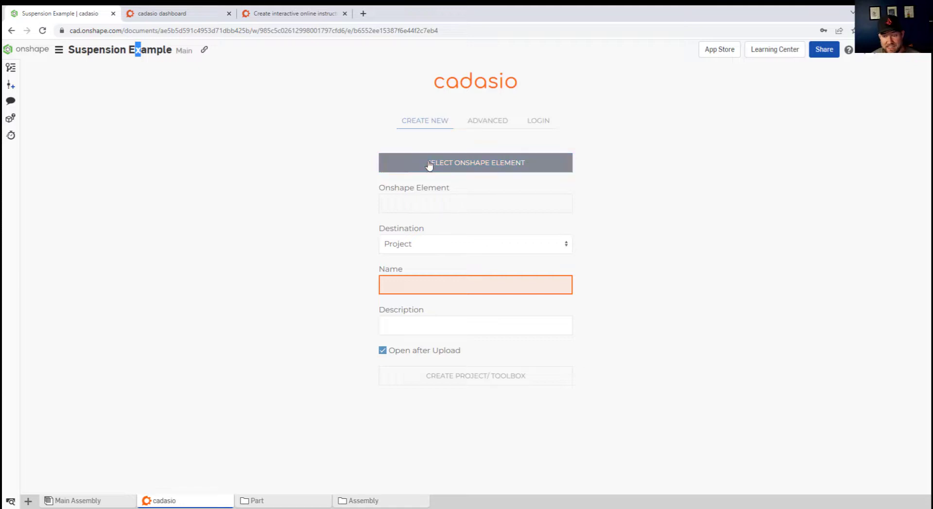
click(429, 165)
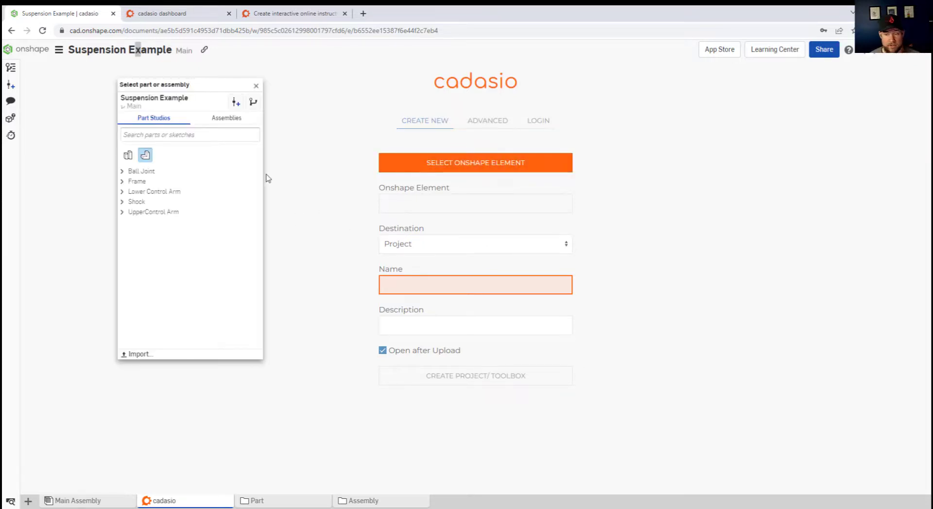
click(228, 123)
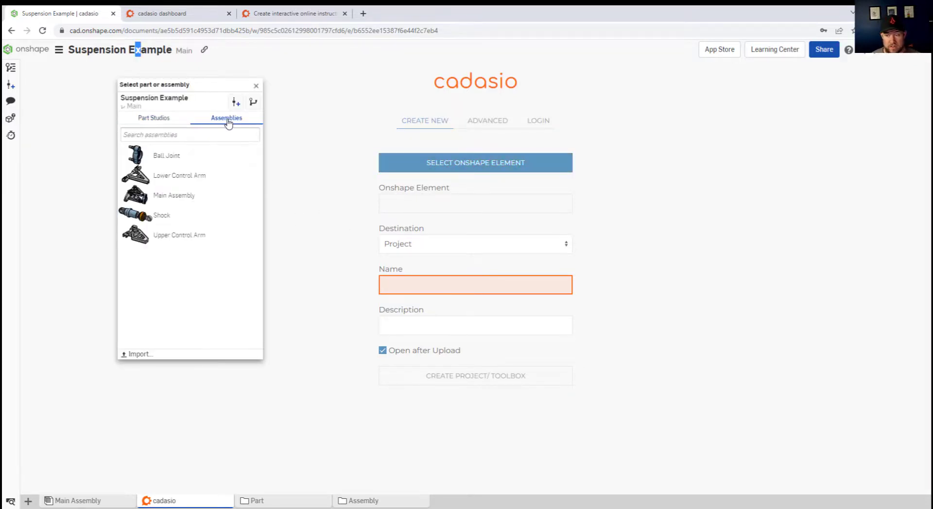
click(169, 199)
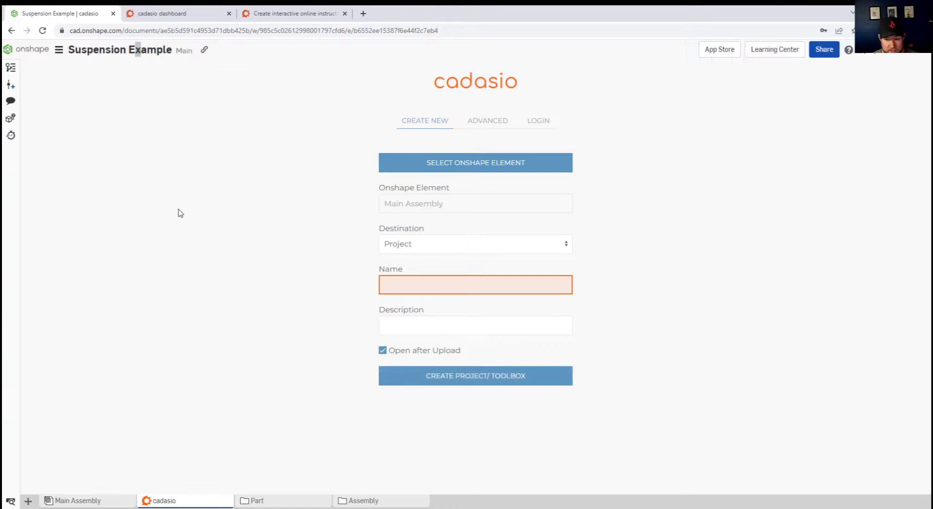
Name the project 'Suspension Example' with description 'Example Instructions' and create it.
click(409, 292)
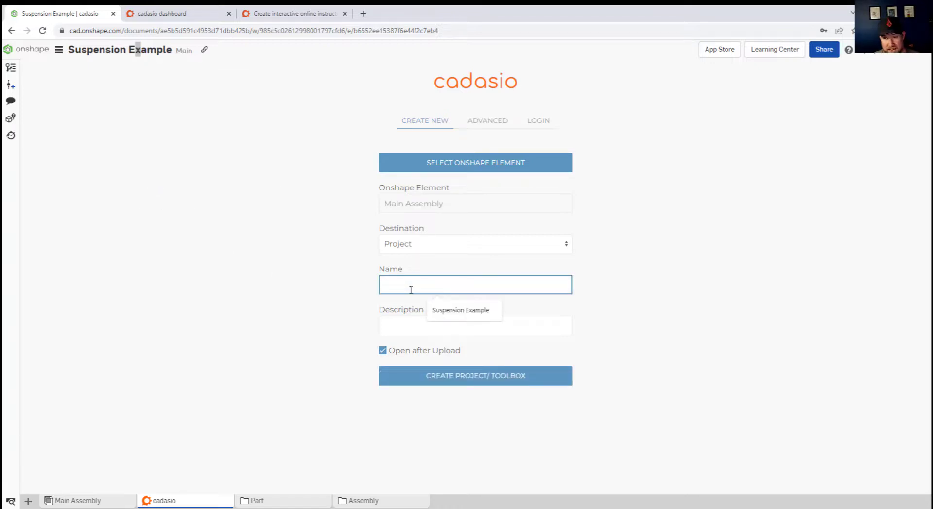
key(Down)
key(Return)
key(Tab)
key(Down)
key(Return)
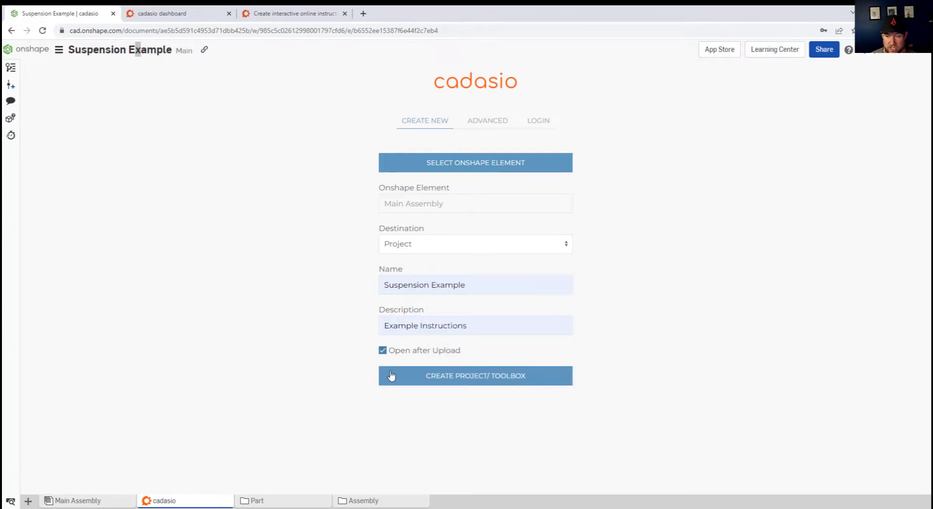
click(424, 385)
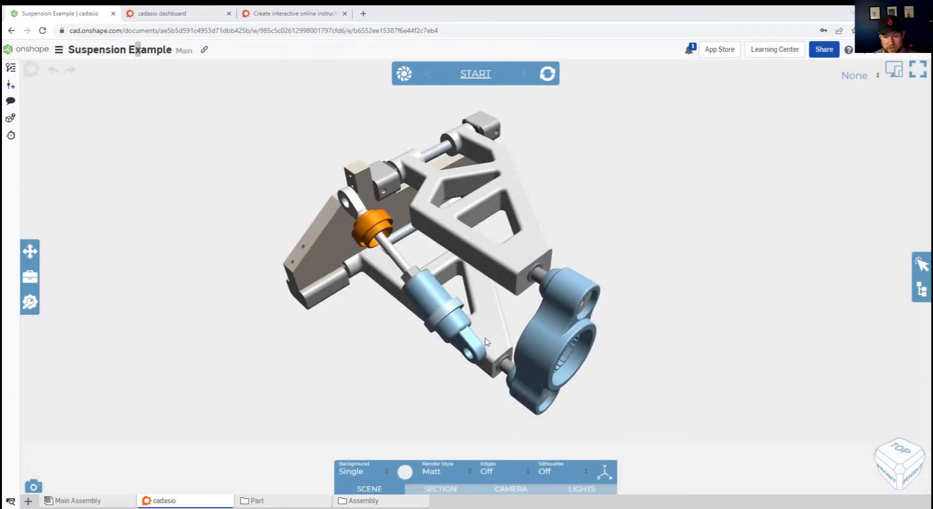
Try edge lines on the model, then set Edges back to Off.
click(512, 474)
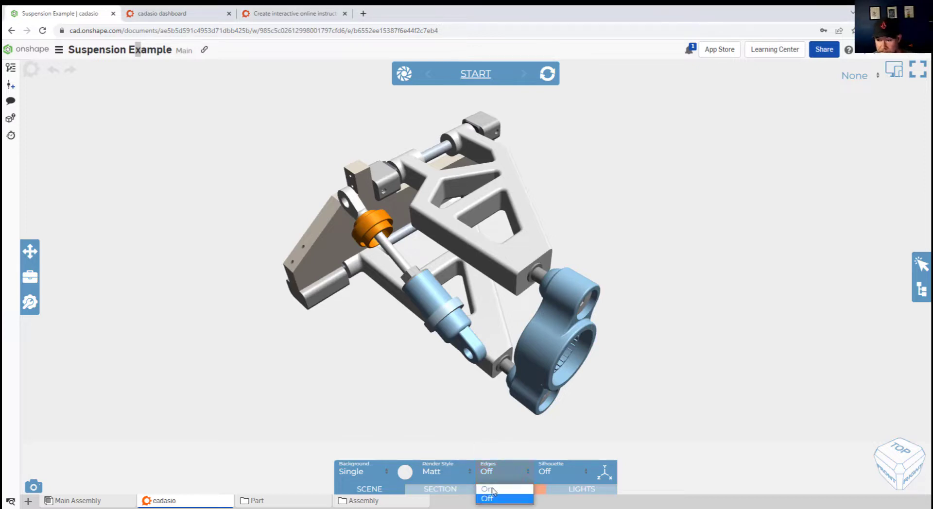
click(488, 490)
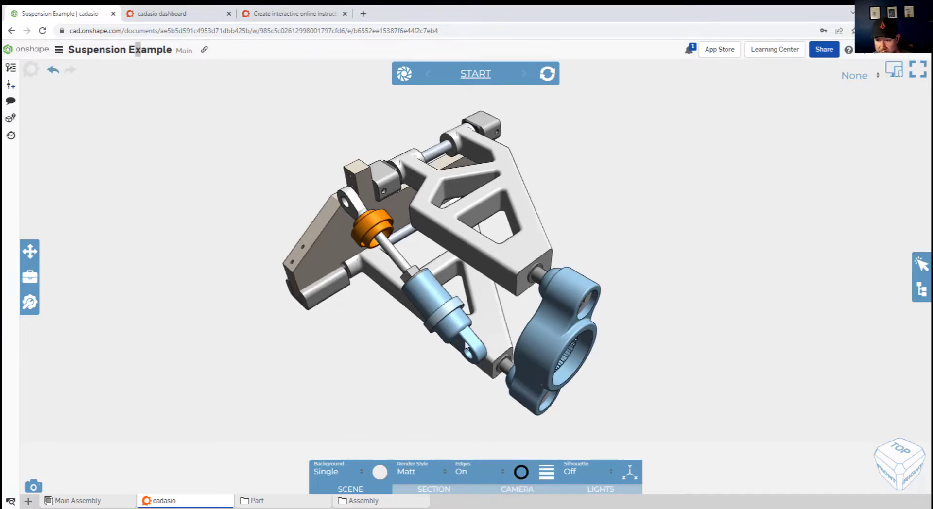
click(482, 481)
click(481, 503)
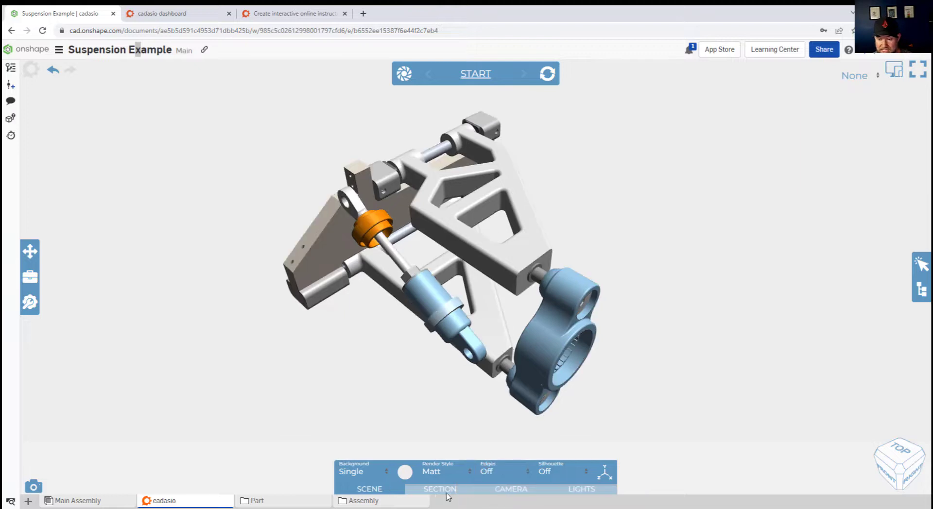
Compare the metallic, technical, glossy, toon and flat render styles, then settle on Matt.
click(471, 468)
click(440, 435)
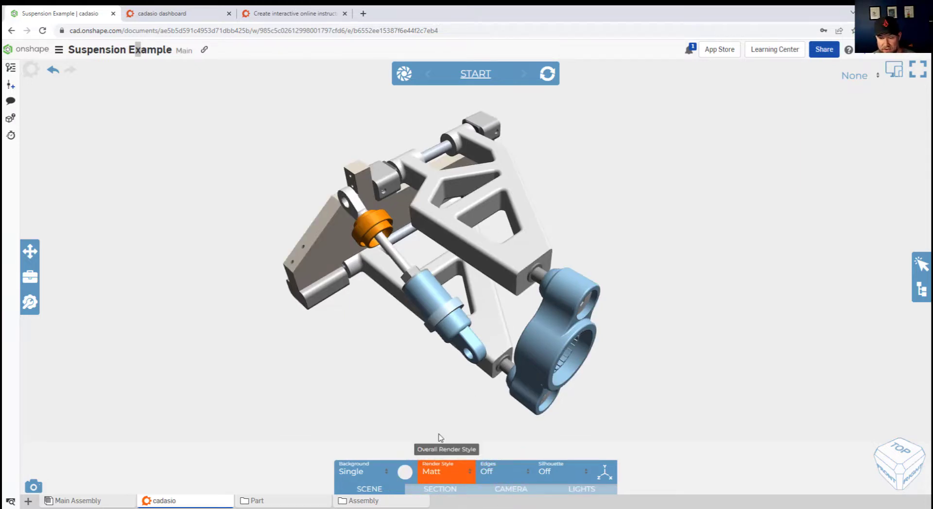
click(460, 476)
click(449, 450)
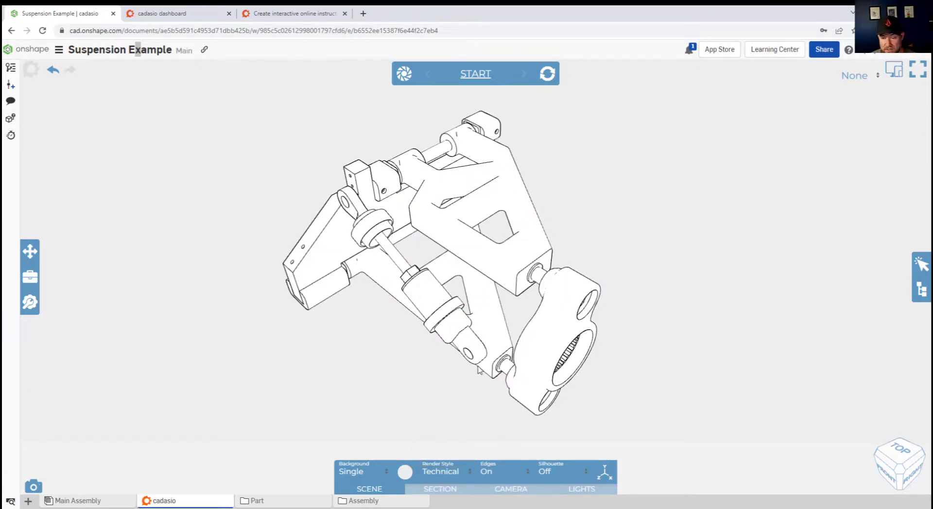
click(471, 471)
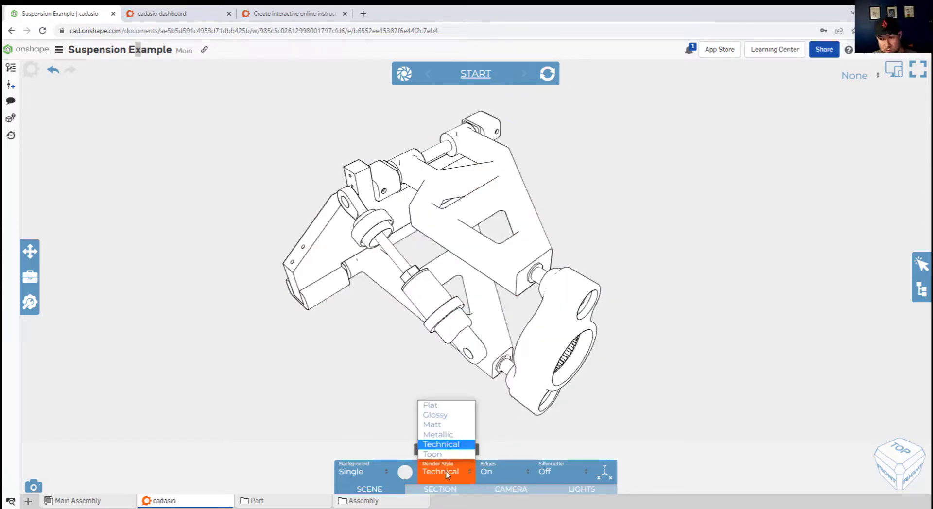
click(434, 414)
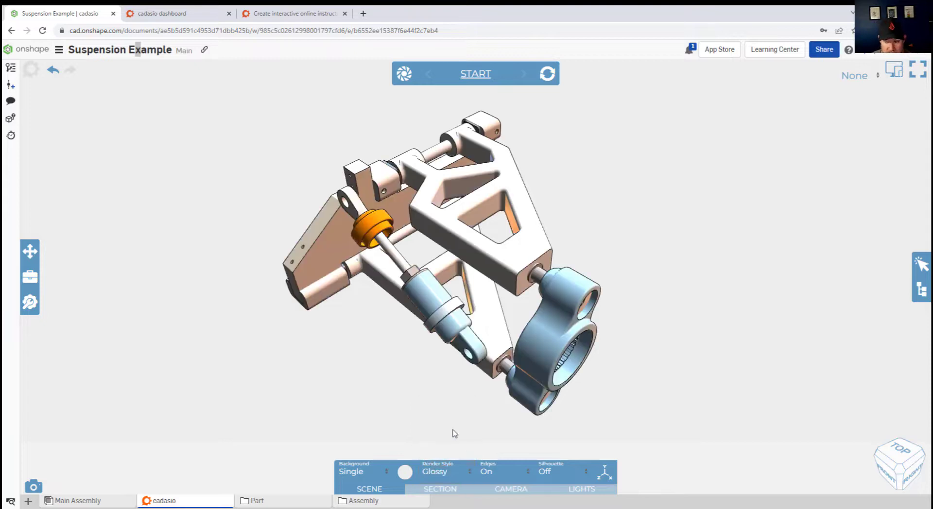
click(469, 473)
click(452, 455)
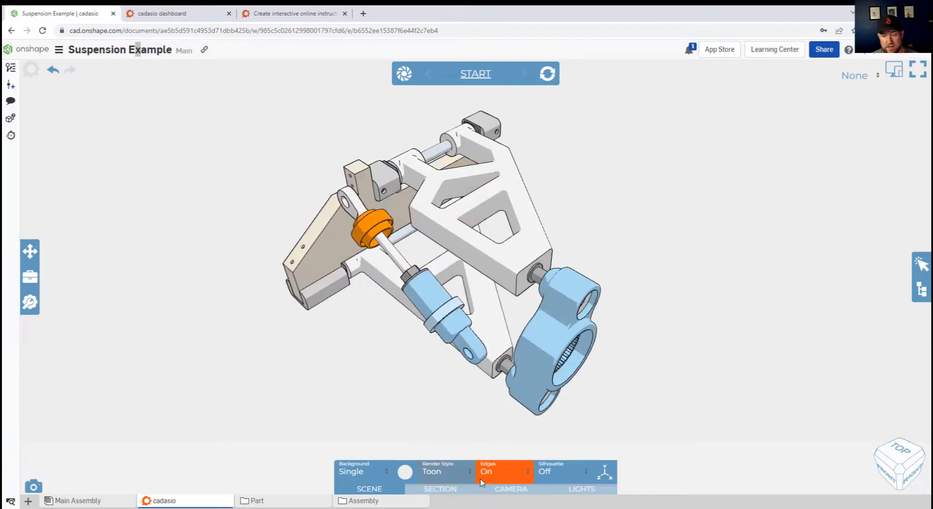
click(471, 474)
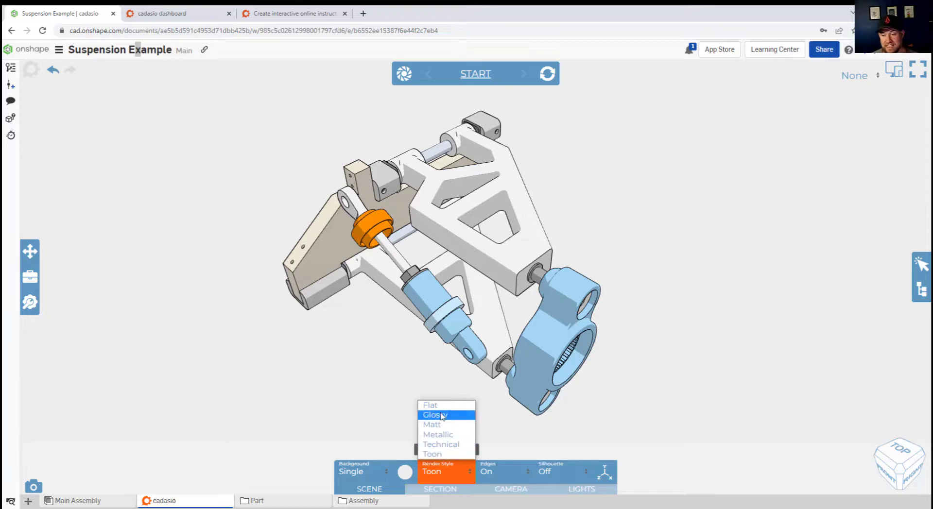
click(441, 409)
click(467, 474)
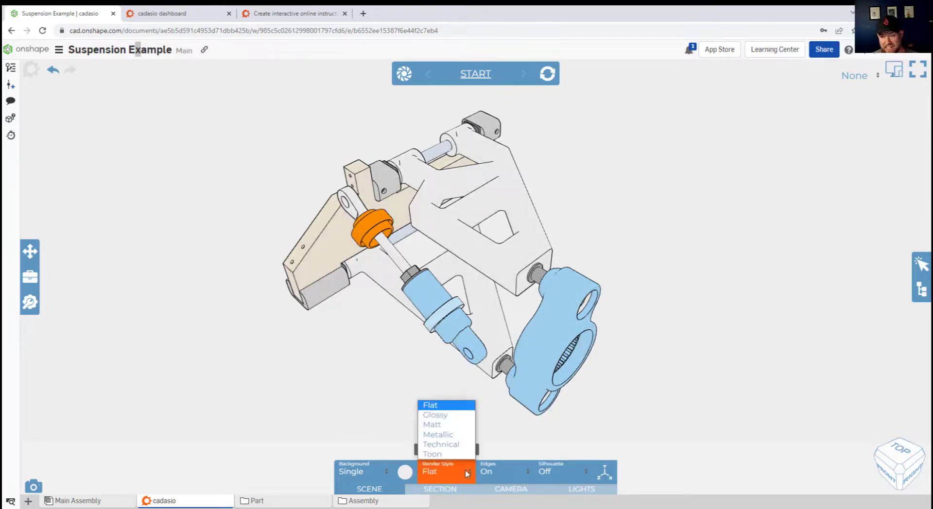
click(440, 424)
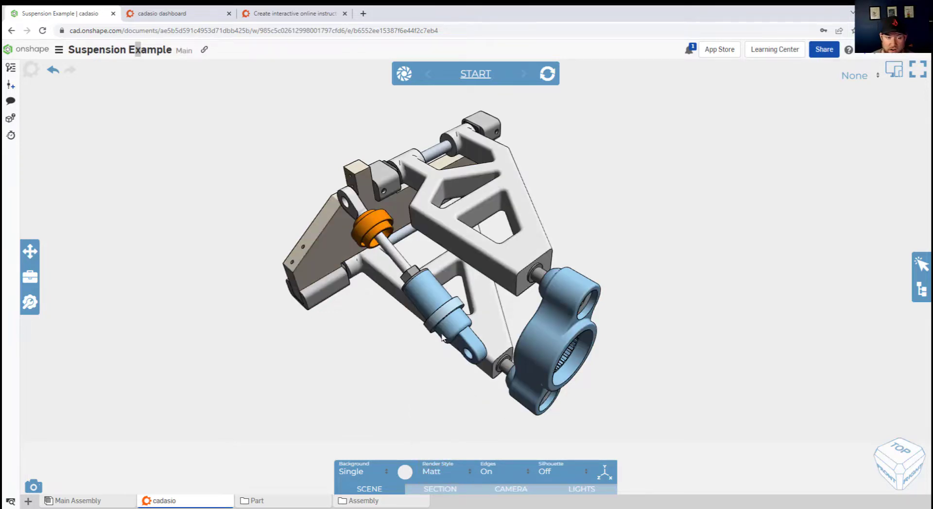
Try black silhouette outlines, then set Silhouette to Off.
click(564, 472)
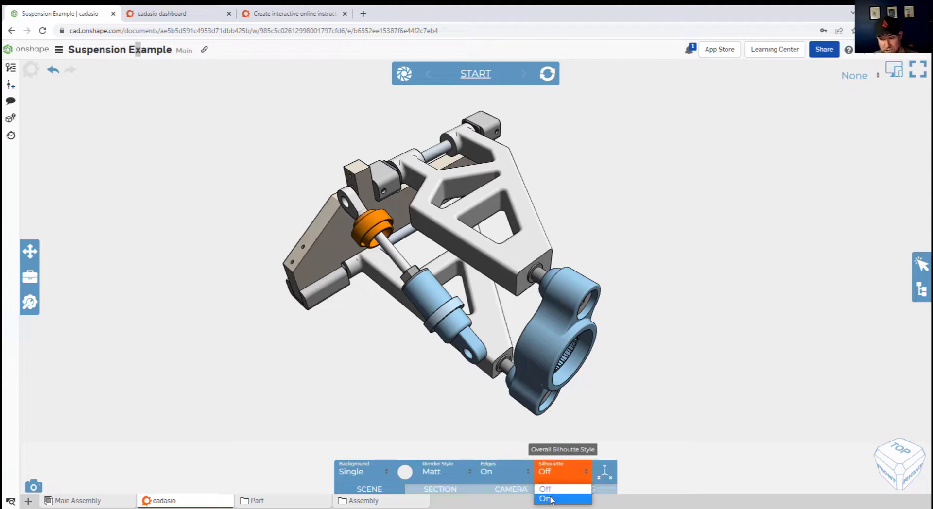
click(551, 501)
click(559, 473)
click(549, 490)
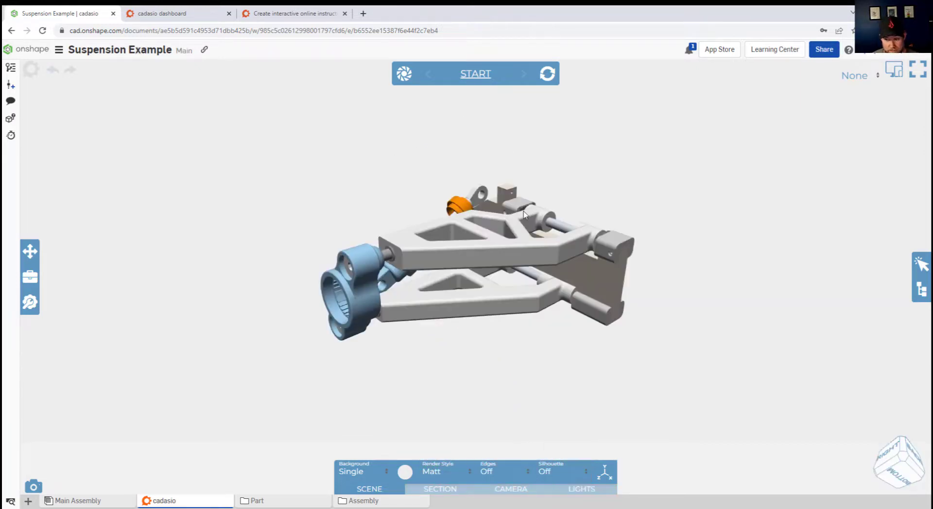
Orbit the suspension model to inspect it from the left and right sides.
drag(480, 288, 427, 296)
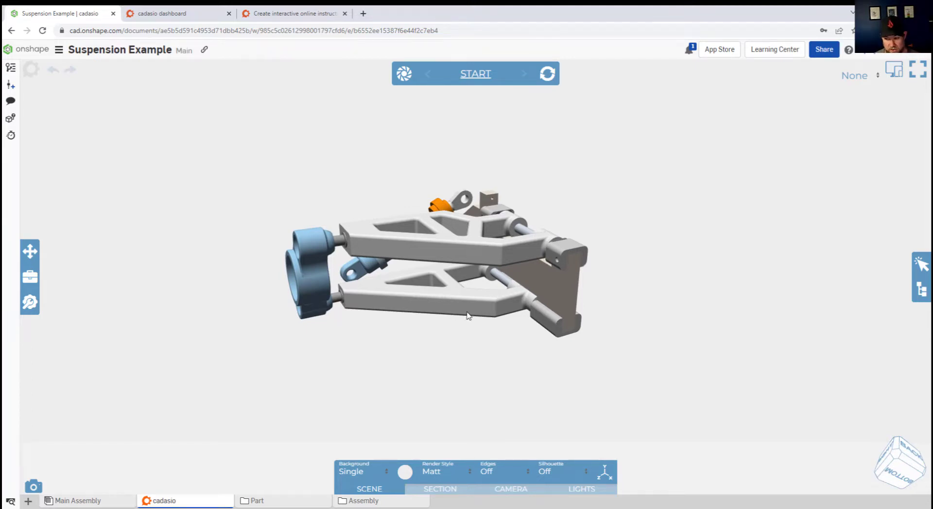
drag(468, 316, 446, 298)
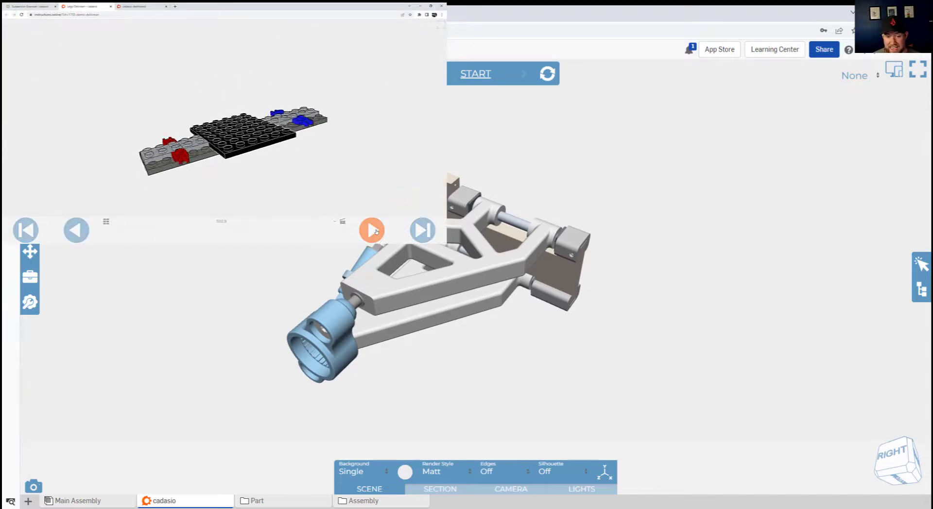
Advance the LEGO example one step, then orbit the suspension to a three-quarter view, knuckle front-left.
click(373, 230)
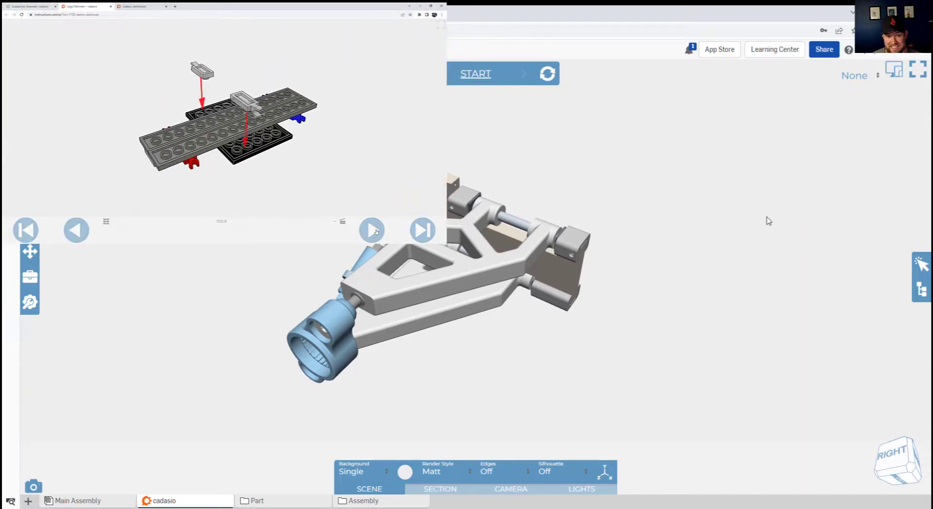
drag(533, 312, 481, 271)
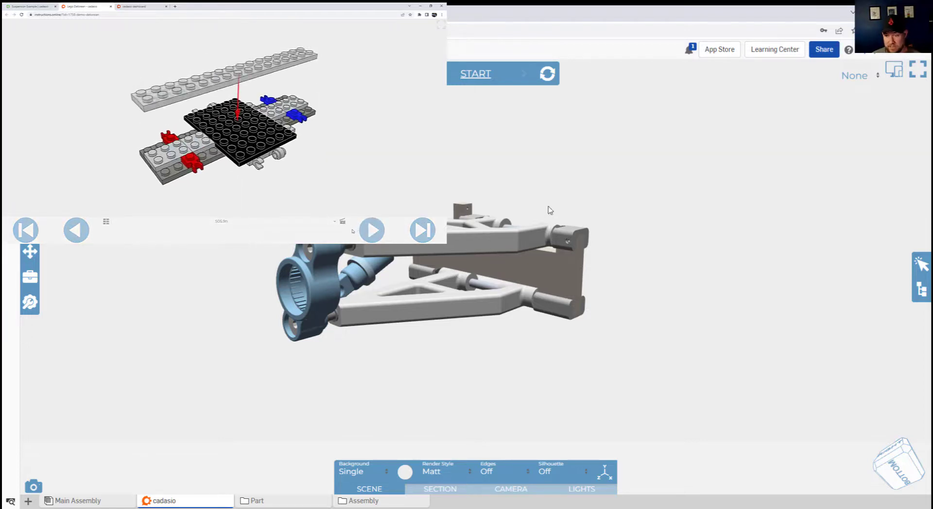
drag(544, 211, 453, 295)
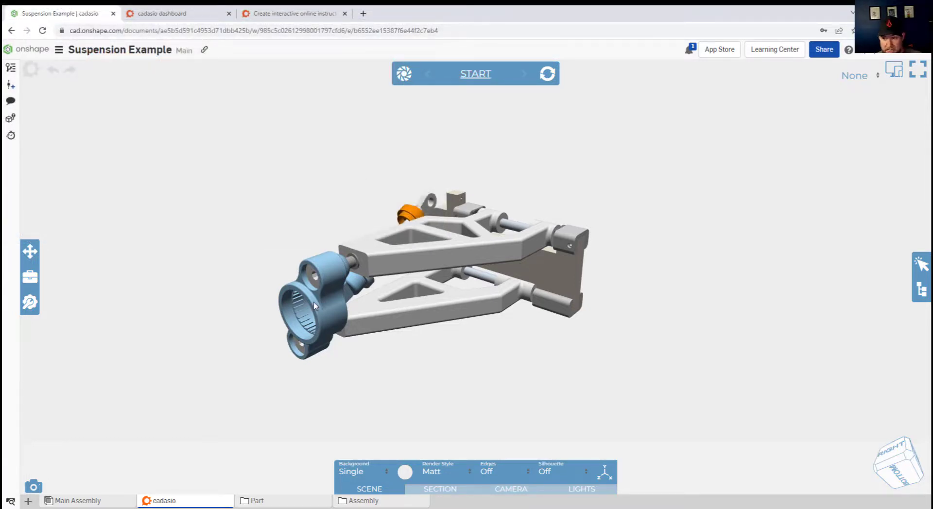
Nudge the view slightly and save it as Step 2 with Pause behaviour.
drag(425, 195, 406, 200)
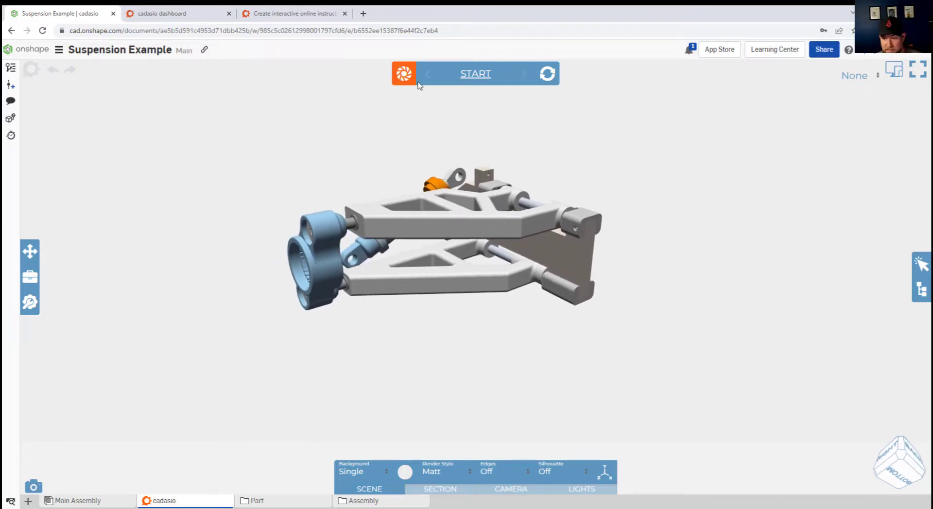
click(402, 73)
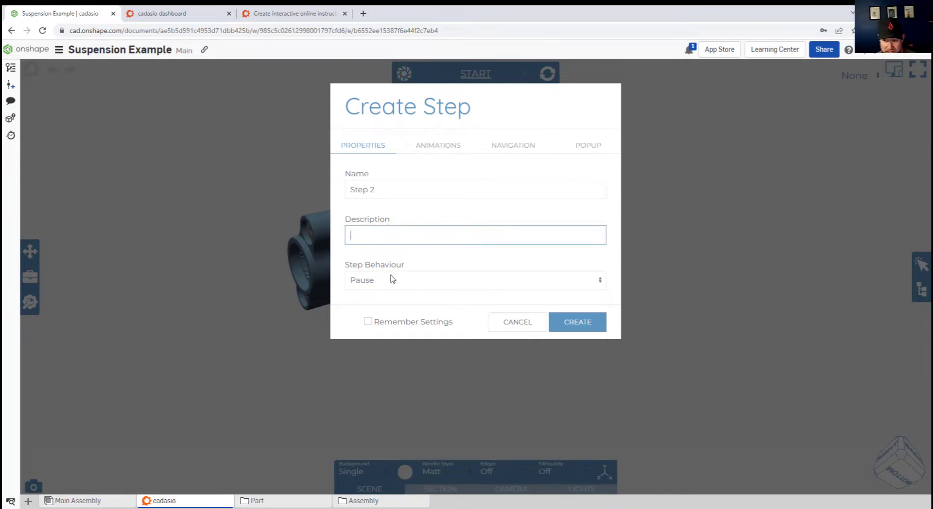
click(519, 280)
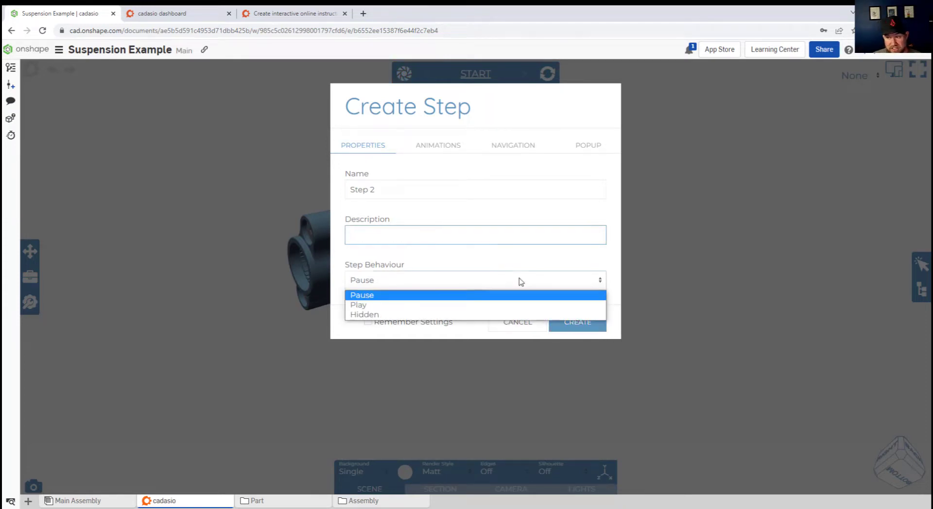
click(518, 280)
click(579, 325)
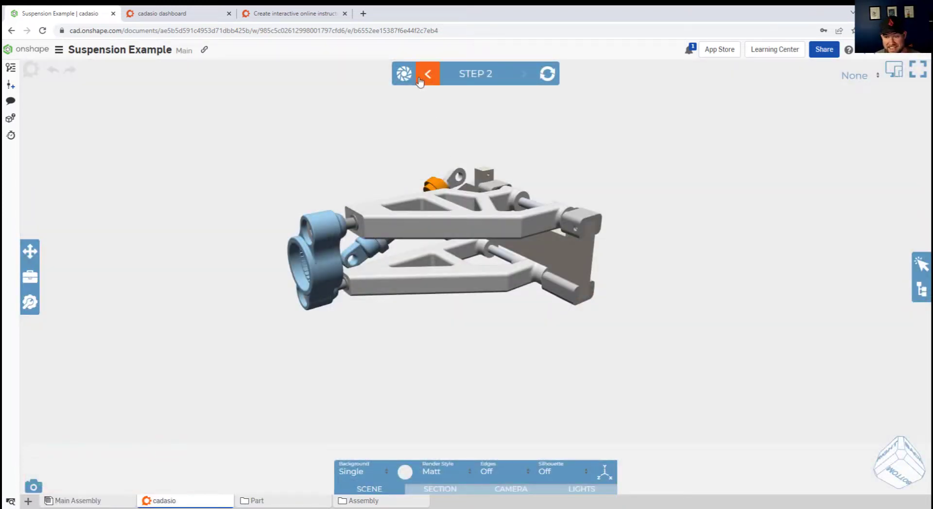
Drag the Ball Joint <1> group out to the left and save it as Step 3.
click(325, 265)
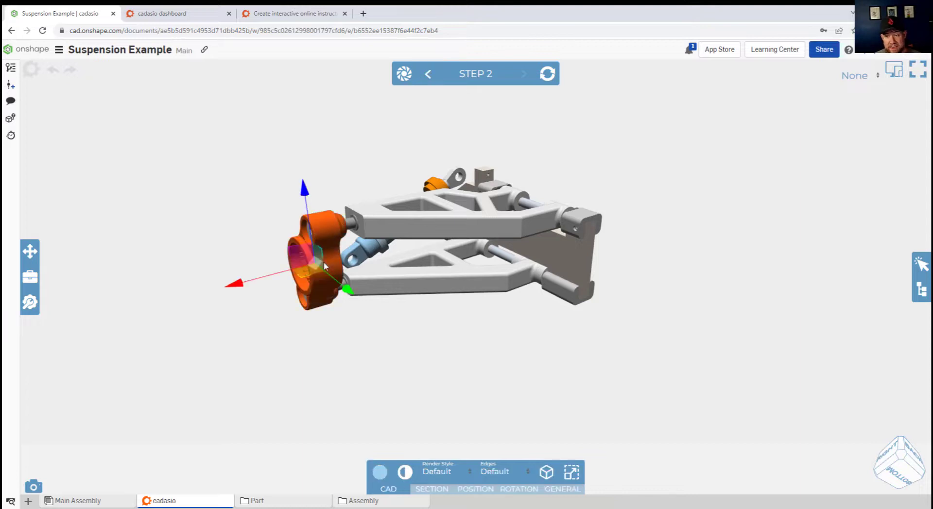
click(922, 290)
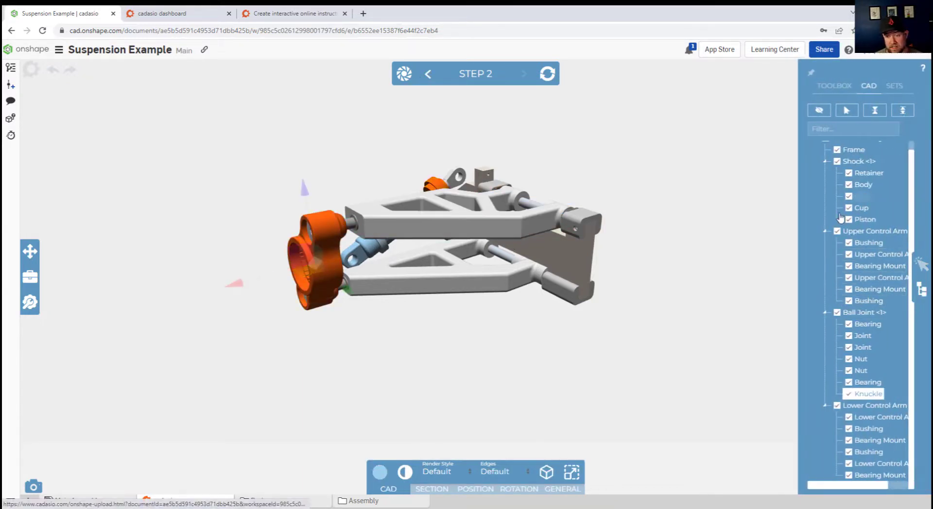
click(859, 313)
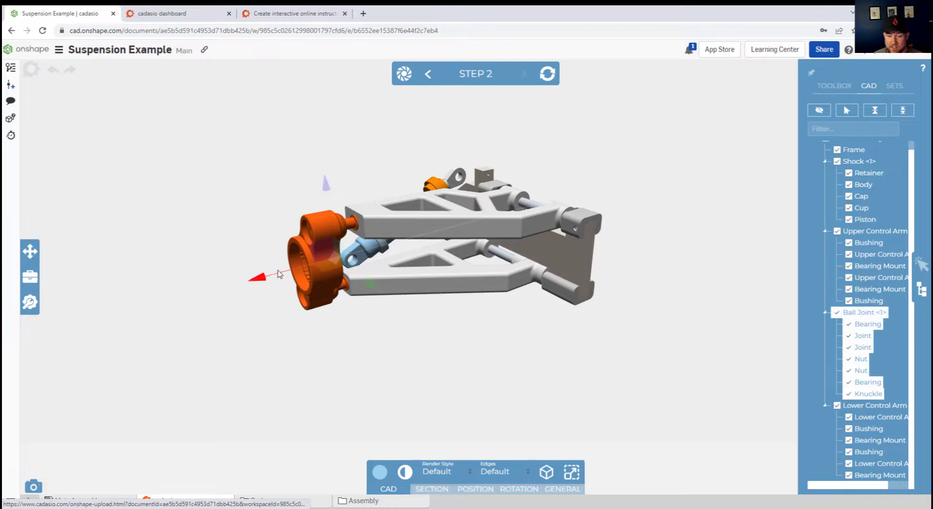
drag(261, 276, 168, 299)
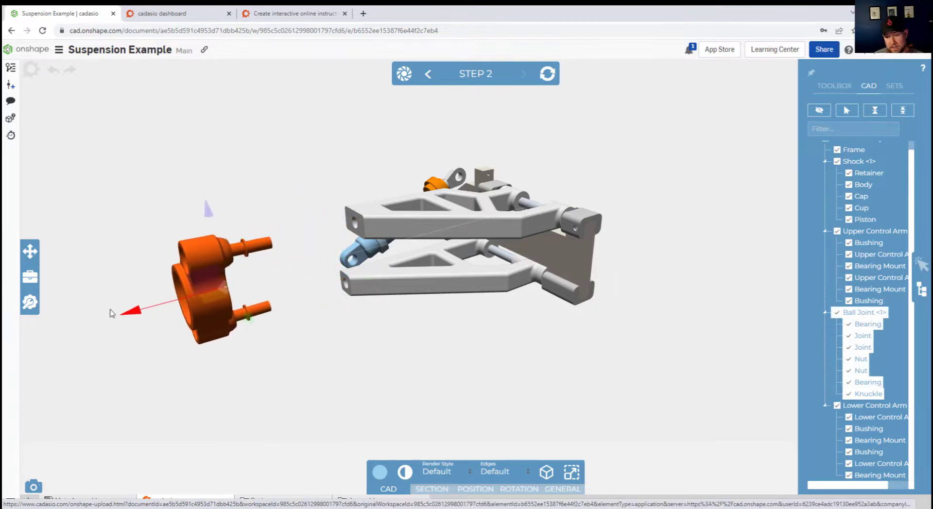
drag(109, 314, 53, 327)
click(921, 289)
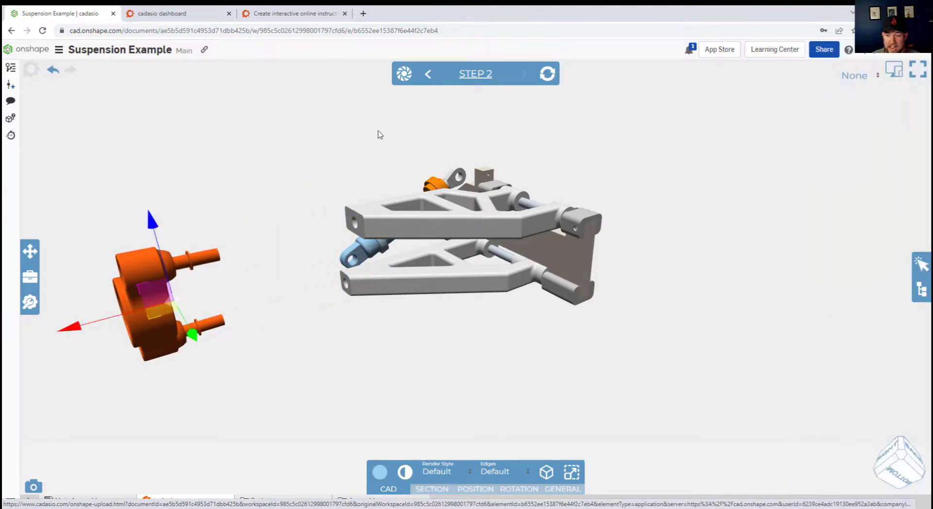
click(404, 73)
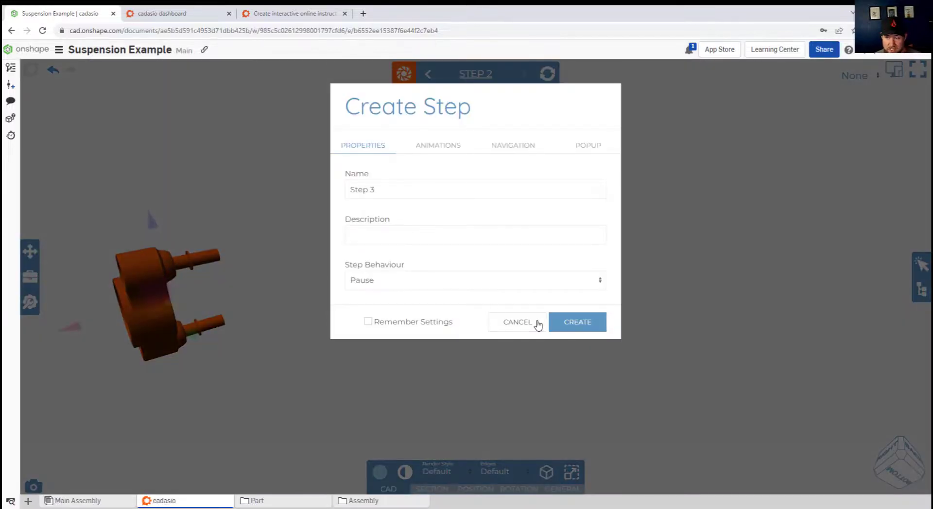
click(572, 328)
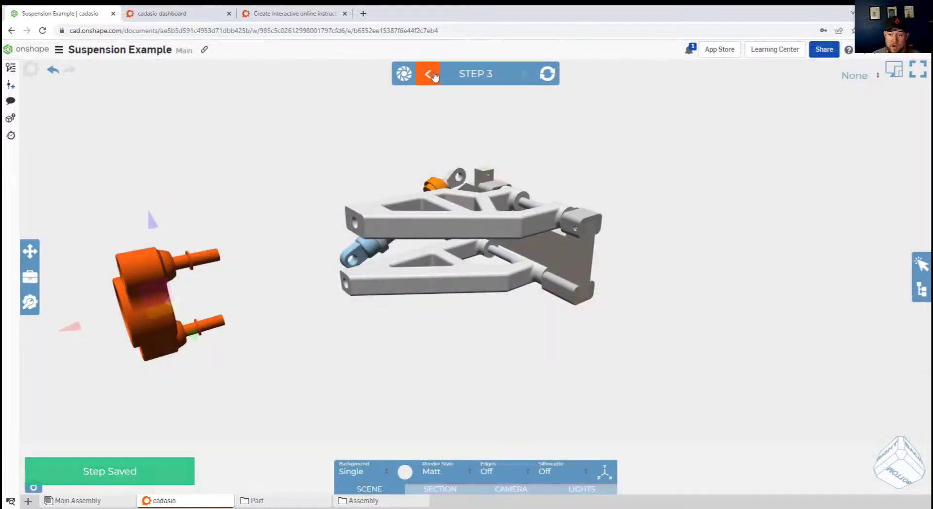
Step back from Step 3 to START, then forward through Step 2 to Step 3.
click(429, 74)
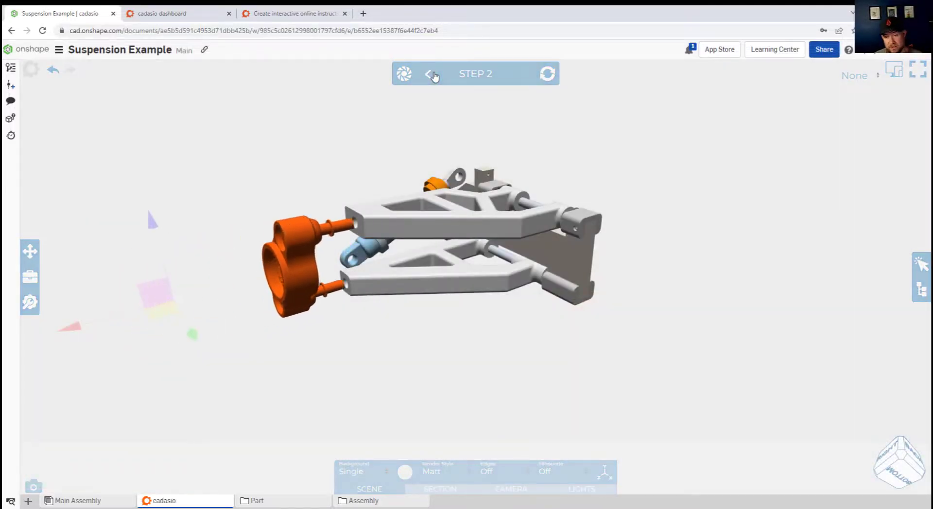
click(430, 74)
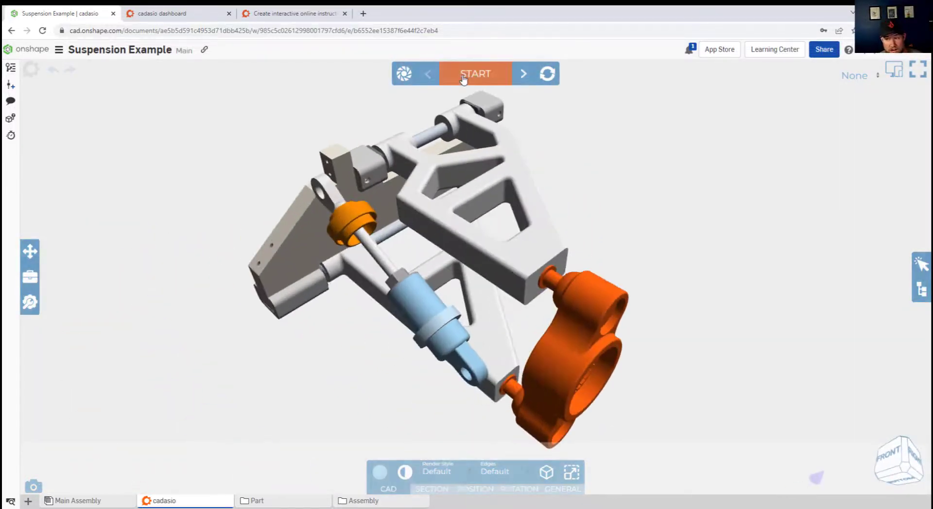
click(524, 74)
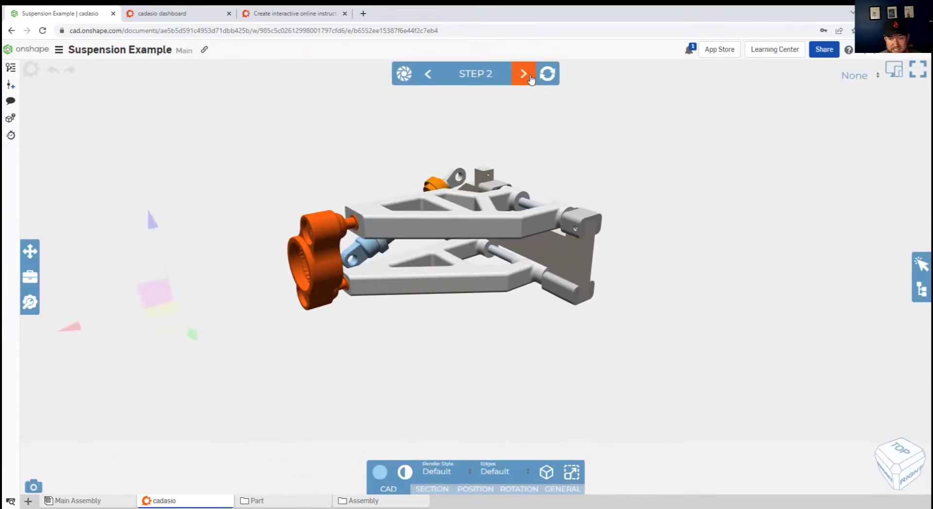
click(524, 74)
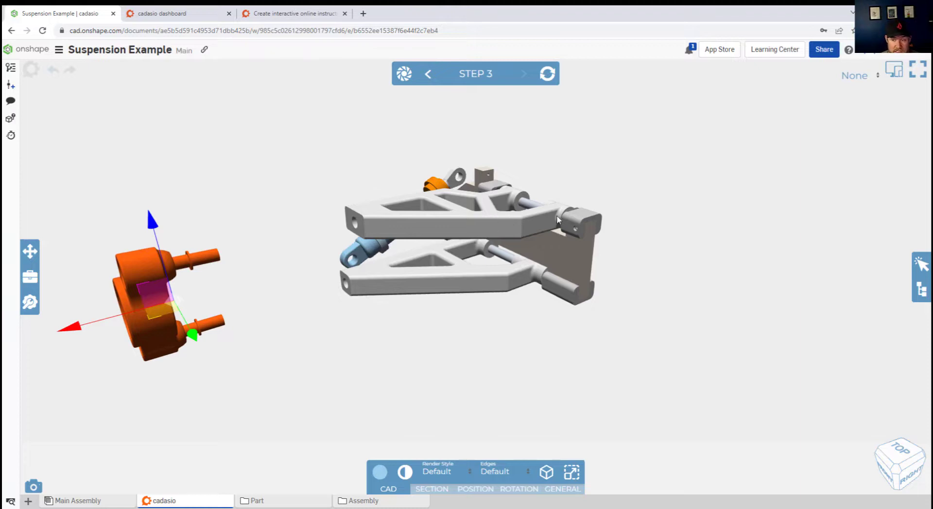
Move the Shock <1> assembly up and left, away from the arms, and save it as Step 4.
click(796, 316)
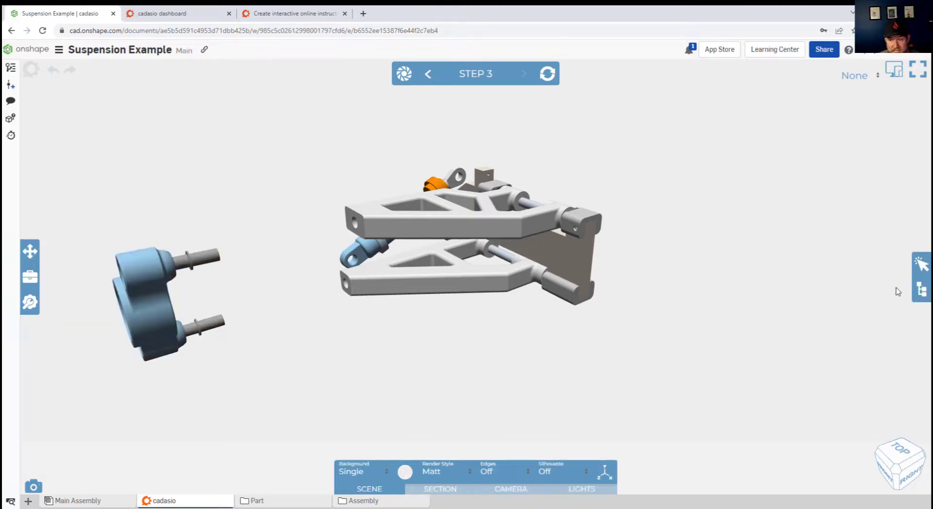
click(924, 297)
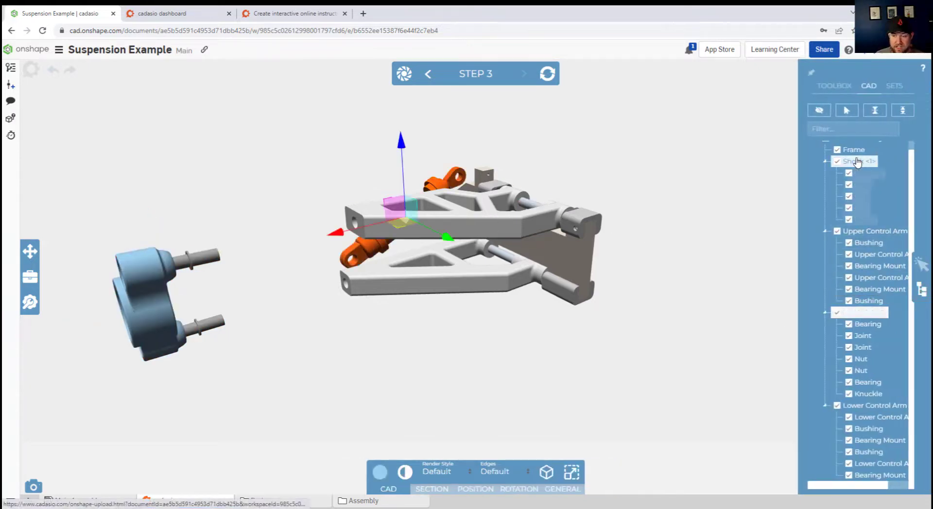
drag(444, 240, 284, 216)
click(404, 73)
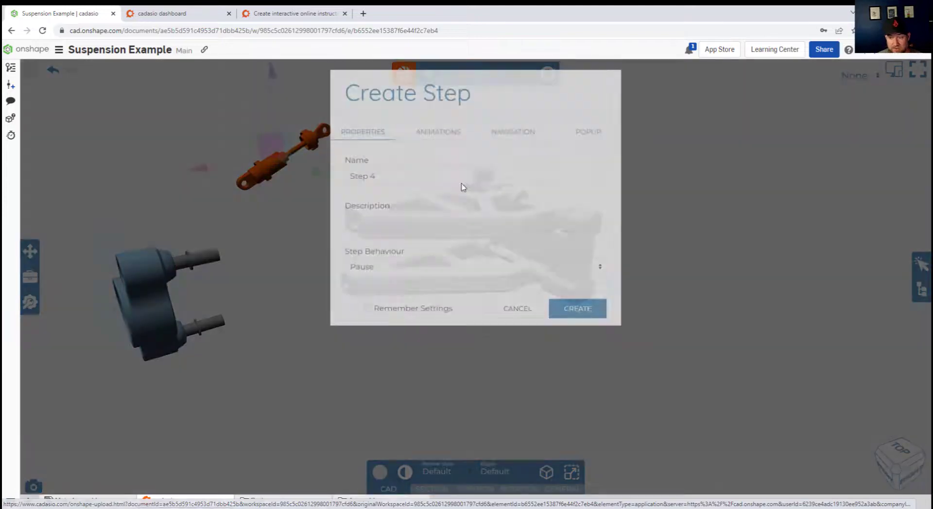
click(594, 326)
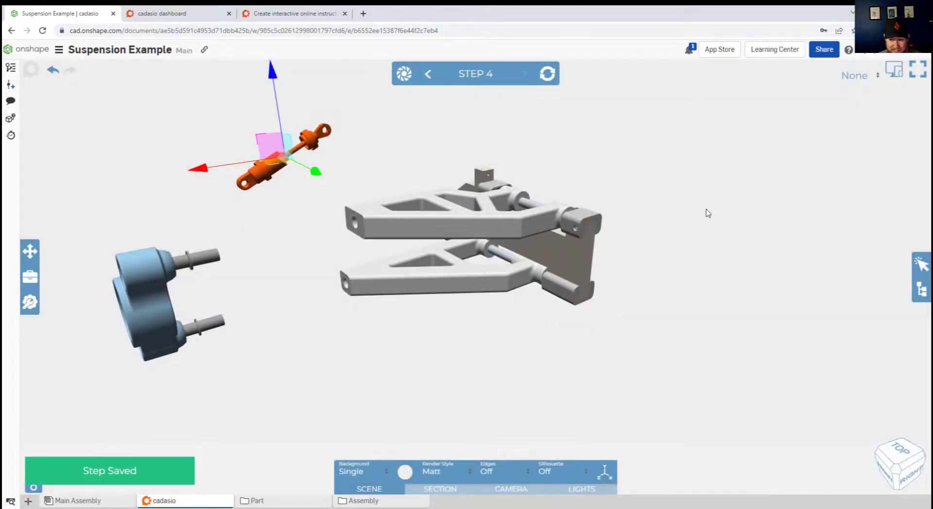
Lift the Upper Control Arm group upward off the frame.
click(920, 294)
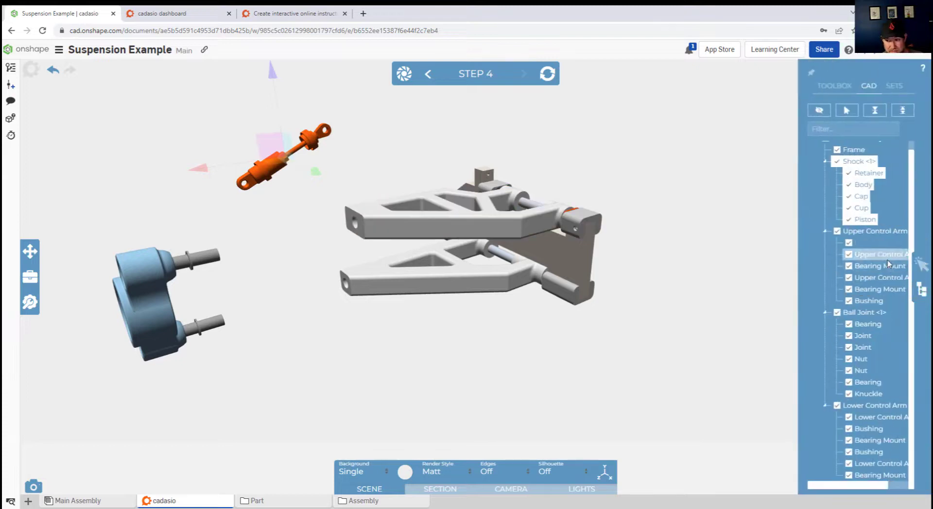
click(855, 231)
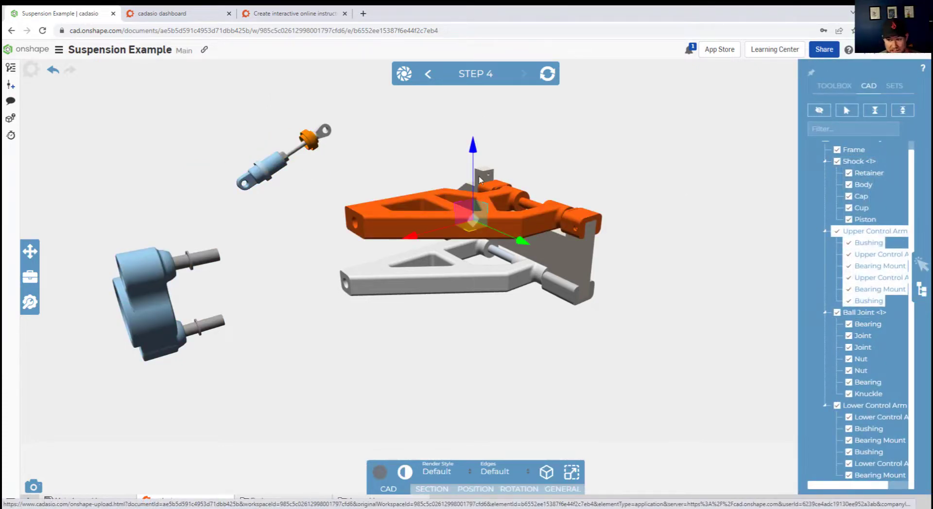
drag(475, 185, 466, 76)
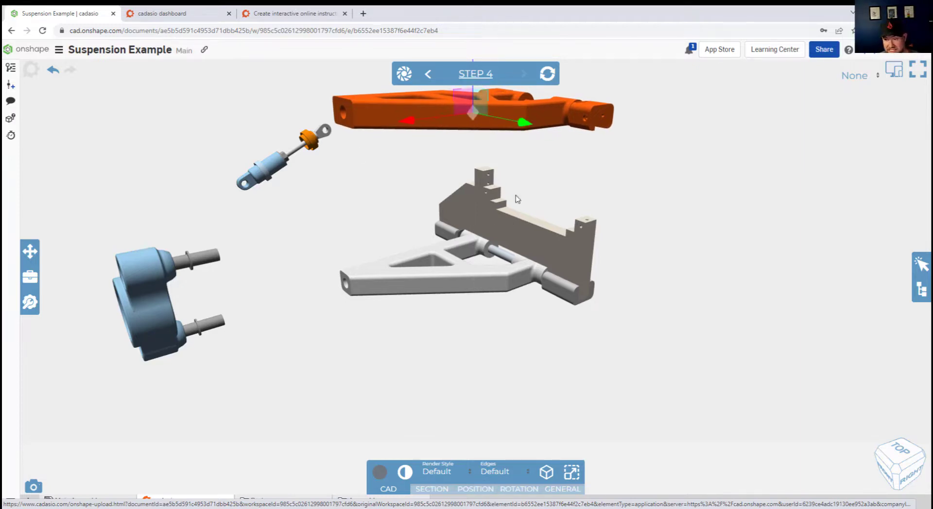
Save the raised-arm view as Step 5, drag the Lower Control Arm downward, and save Step 6.
click(401, 76)
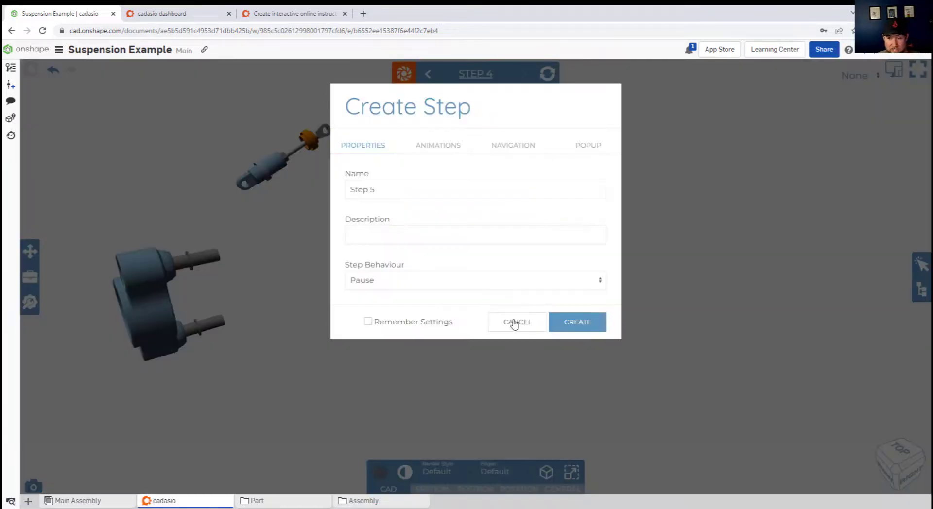
click(588, 327)
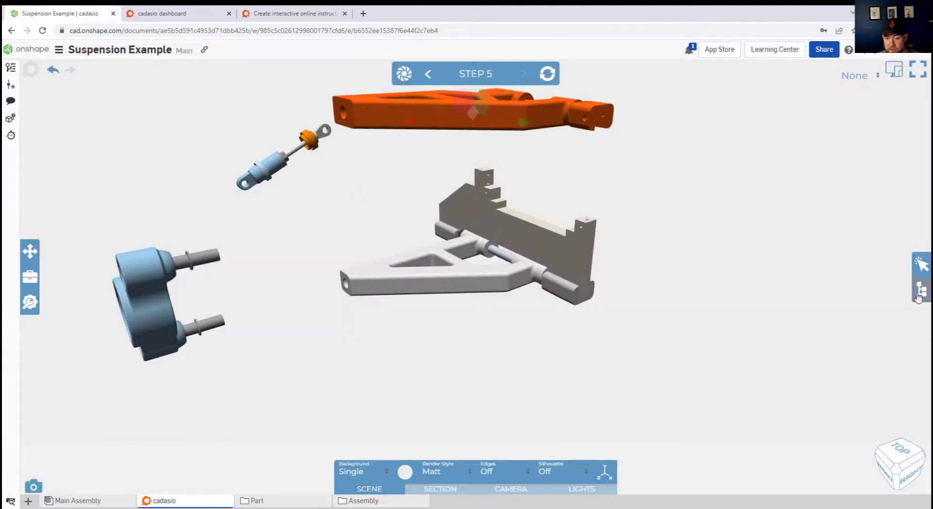
click(924, 296)
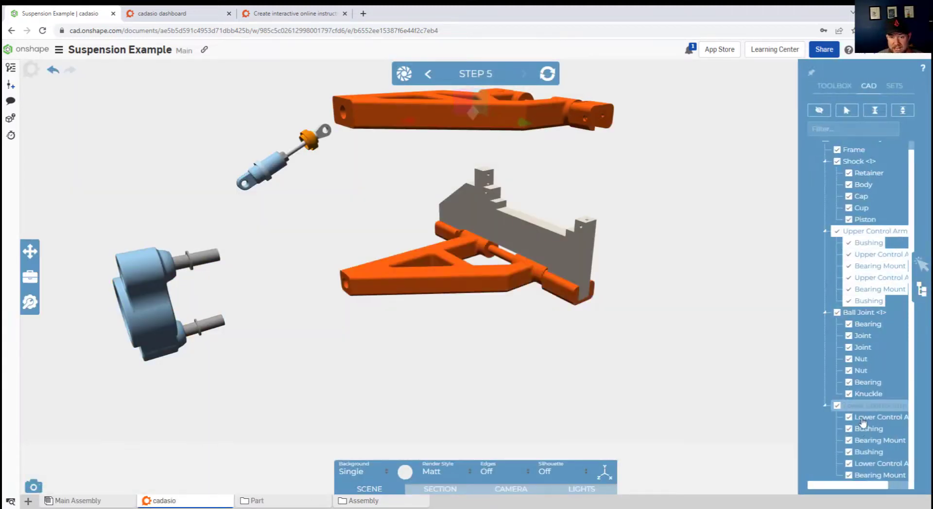
click(870, 405)
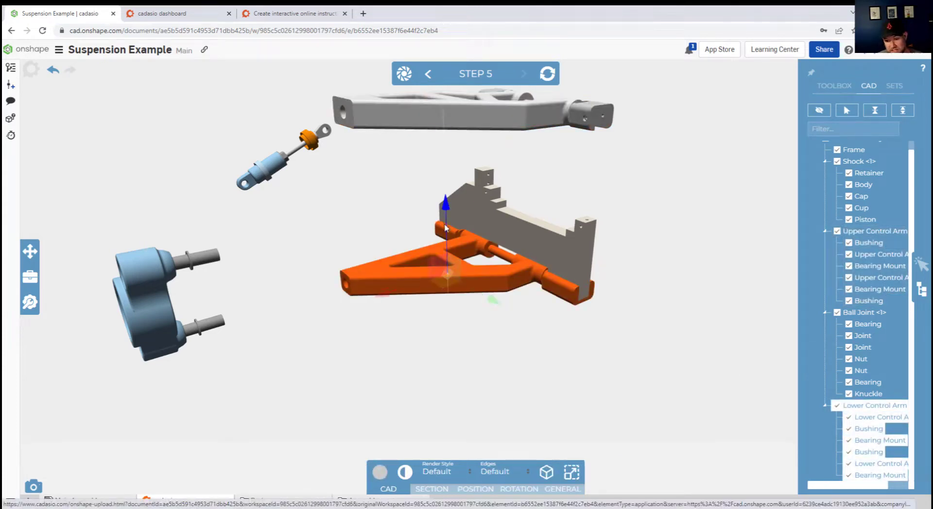
drag(445, 231, 450, 312)
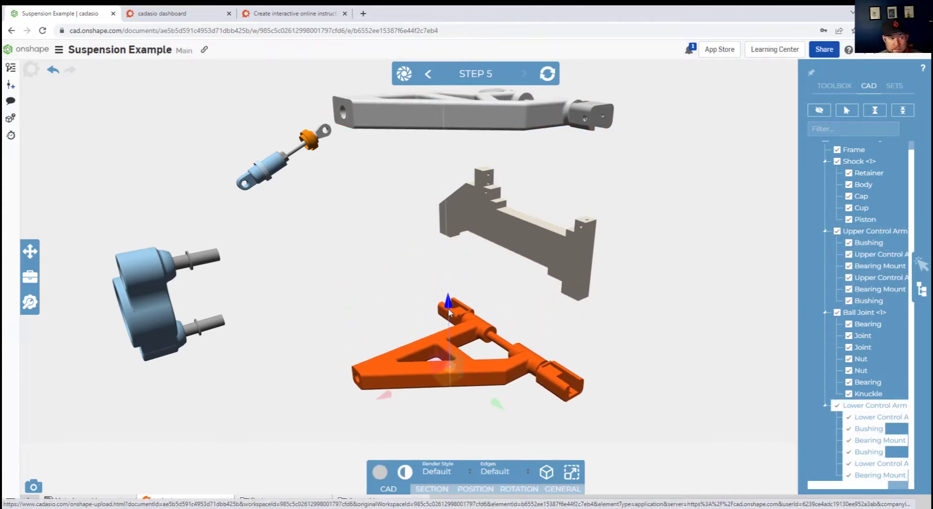
click(922, 290)
click(404, 74)
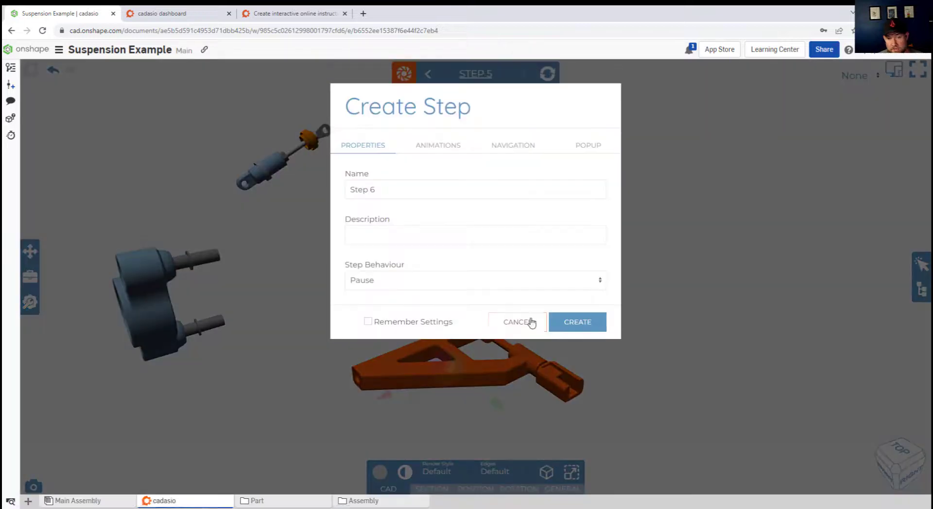
click(586, 325)
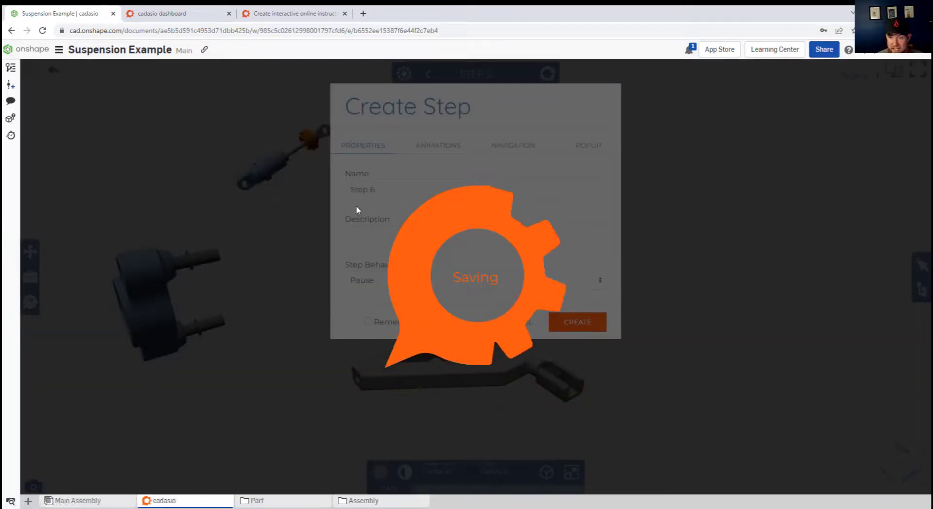
Turn the exploded suspension to a top-front view and save it as Step 7.
scroll(352, 262, down, 2)
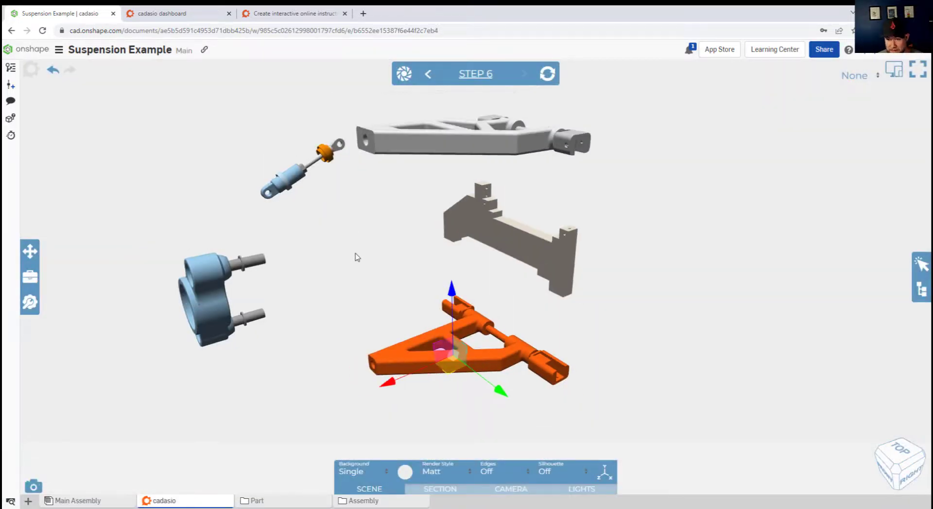
drag(357, 272, 509, 288)
right_drag(508, 306, 481, 243)
click(404, 75)
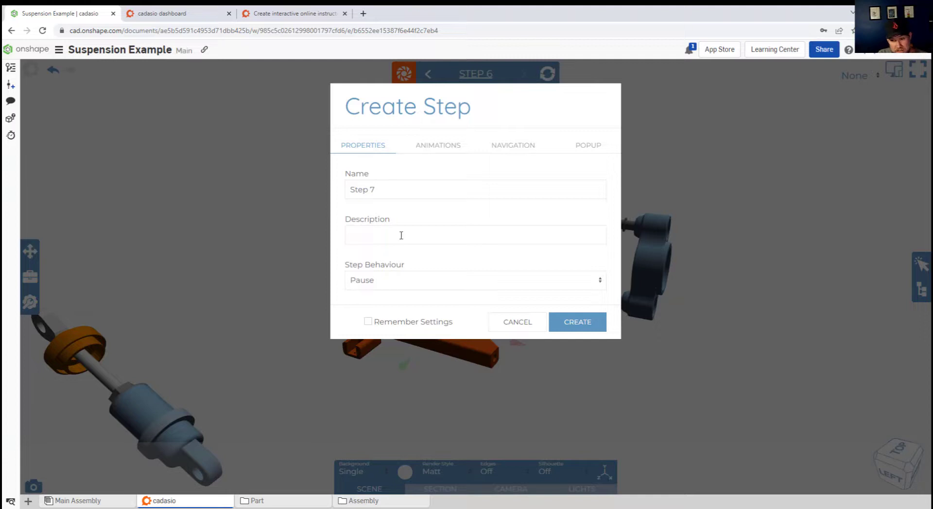
click(579, 323)
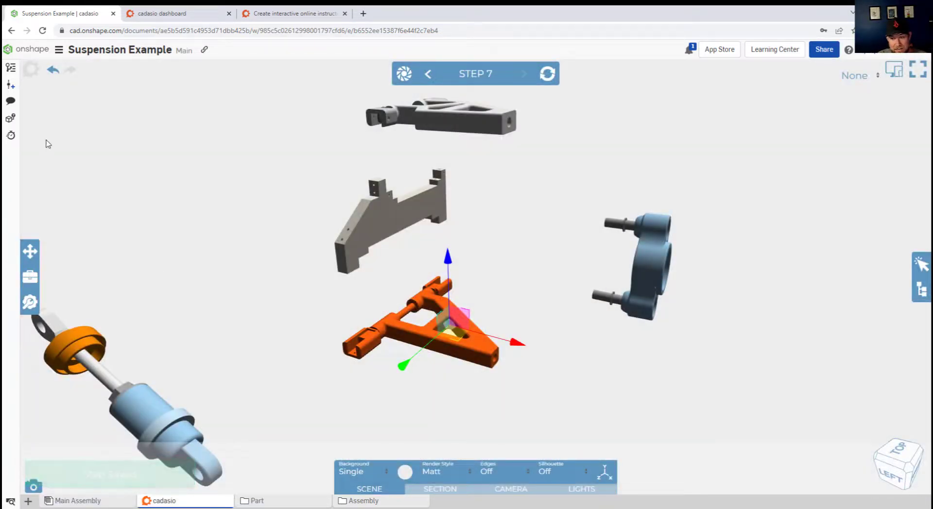
Add numbered callouts on the orange spring collar, the grey bracket (1) and the upper arm (3.4).
click(29, 276)
click(103, 128)
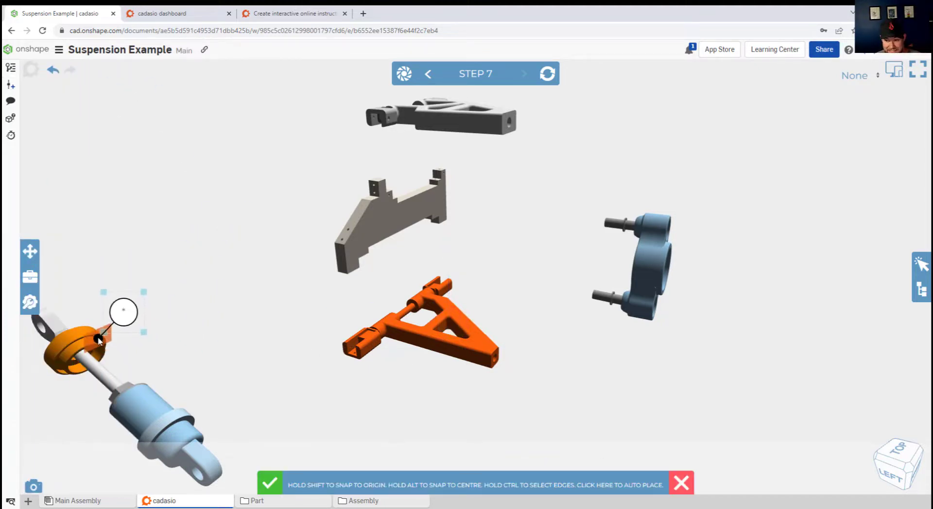
click(92, 334)
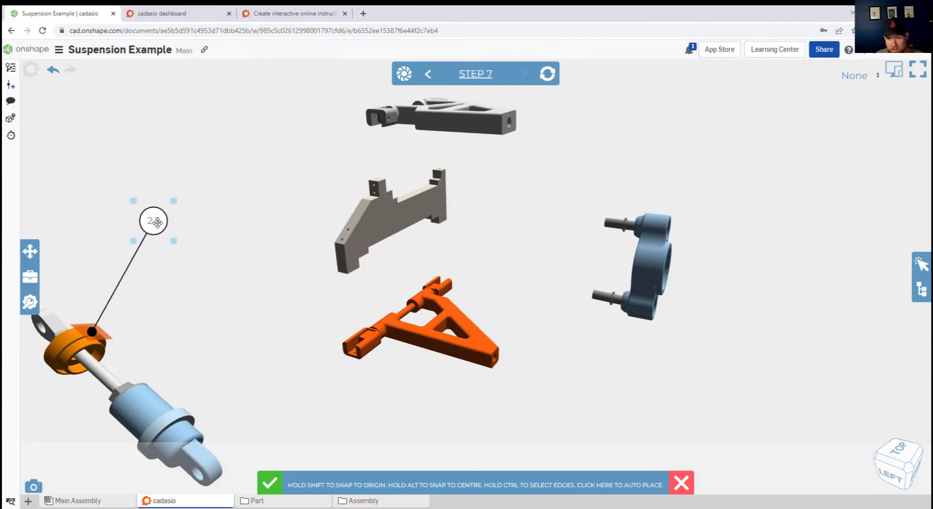
click(157, 222)
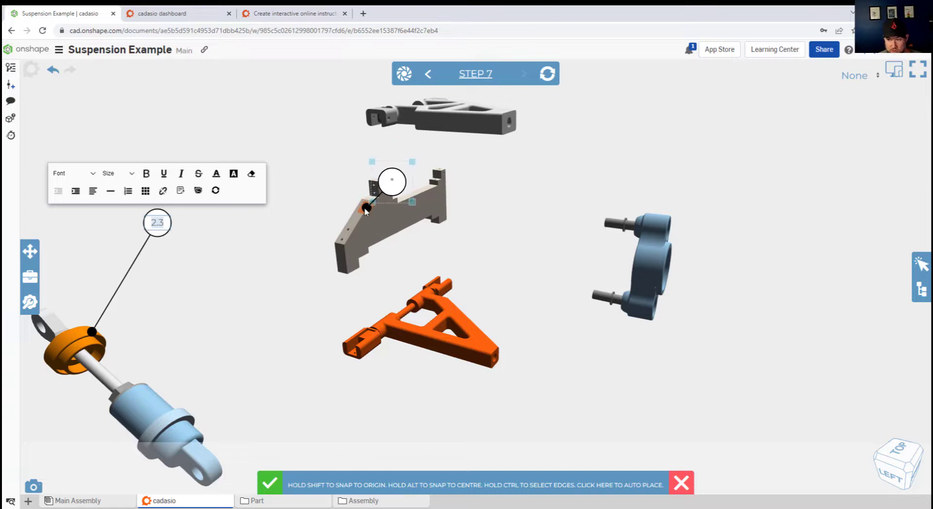
click(366, 210)
click(279, 142)
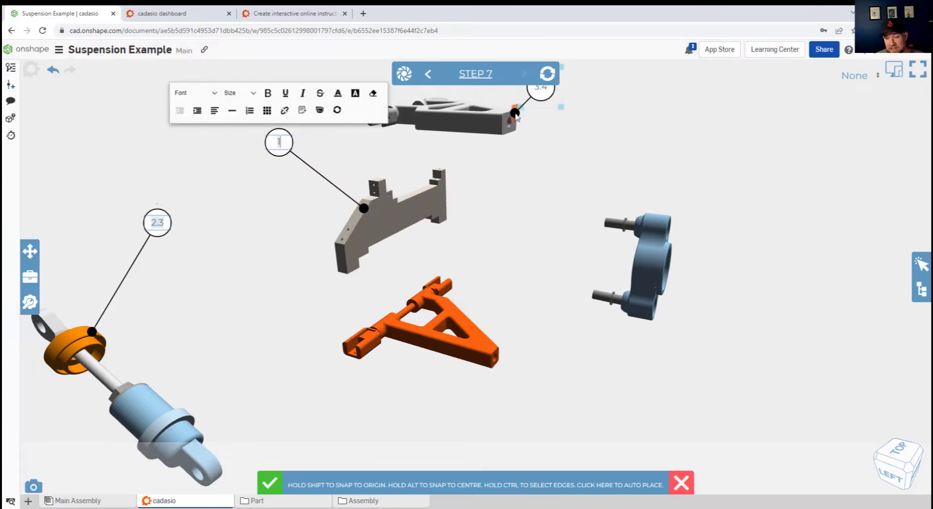
click(515, 114)
click(577, 158)
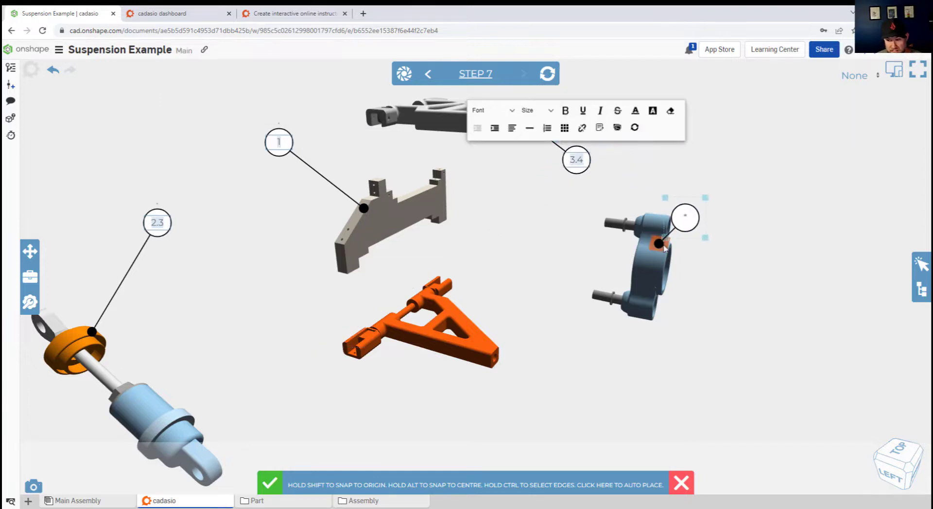
Label the blue knuckle (4.4), both of its pegs (4.2), and the orange arm's corner (5.4).
click(663, 220)
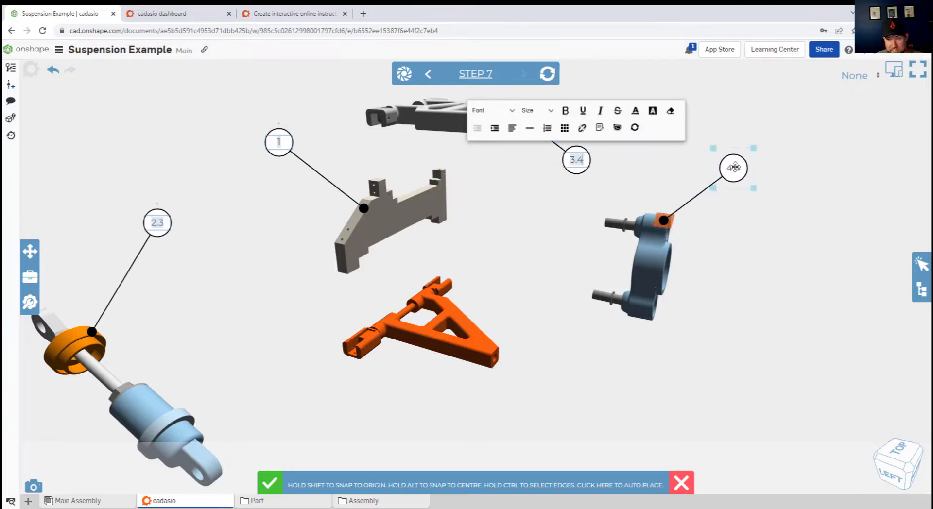
click(735, 167)
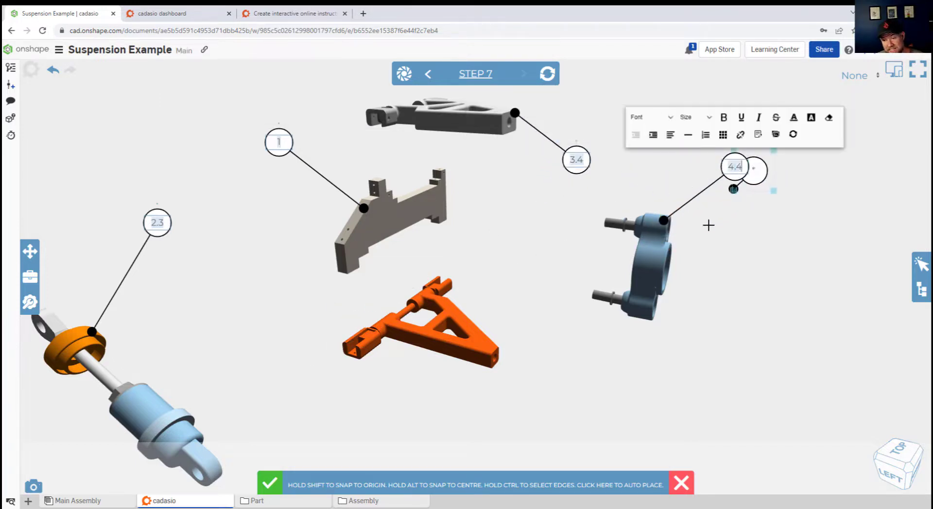
click(600, 297)
click(587, 363)
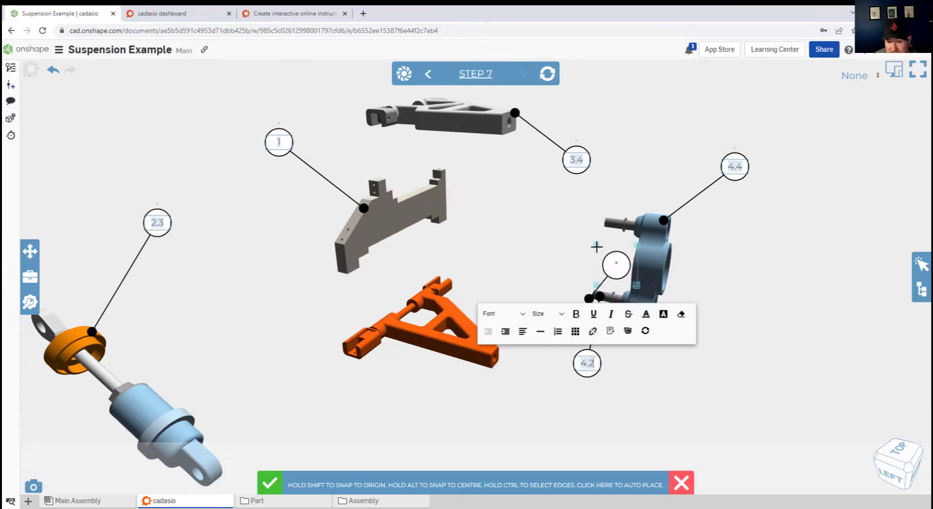
click(616, 222)
click(650, 171)
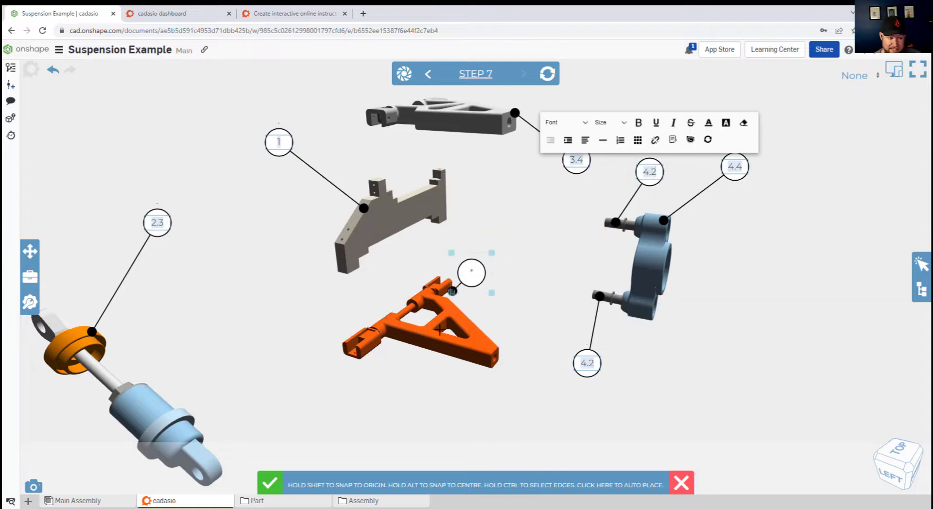
click(484, 350)
click(466, 434)
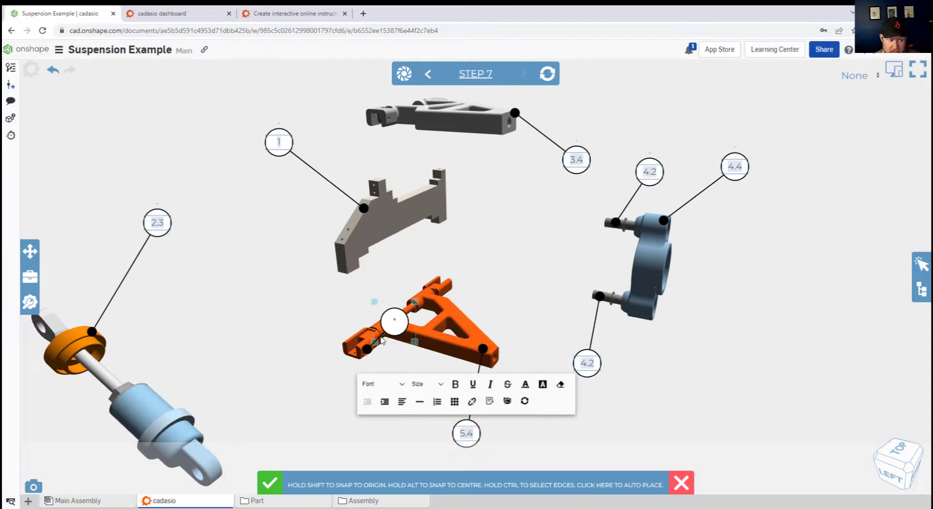
Add callouts 5.3 on the orange arm's end, 2.2 on the damper body, and 2.5 on the shock's rod.
click(370, 340)
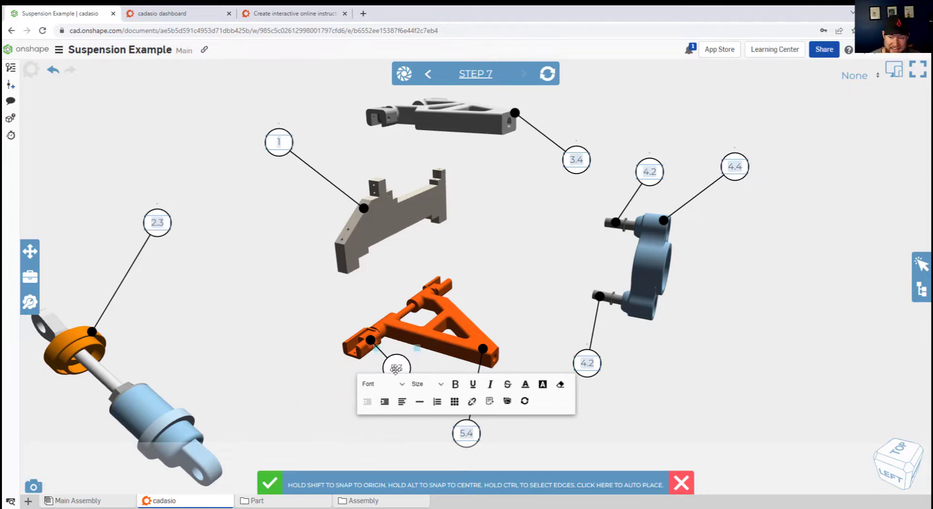
click(396, 370)
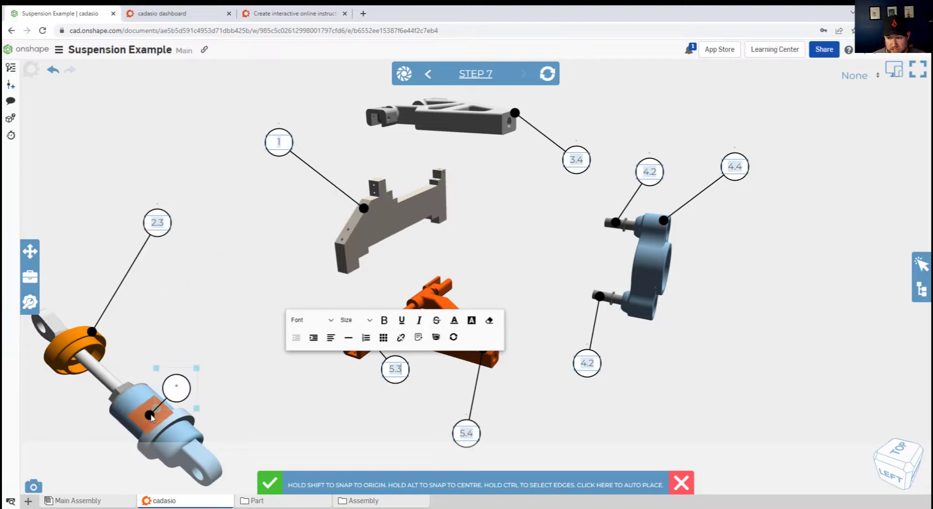
click(150, 409)
click(207, 338)
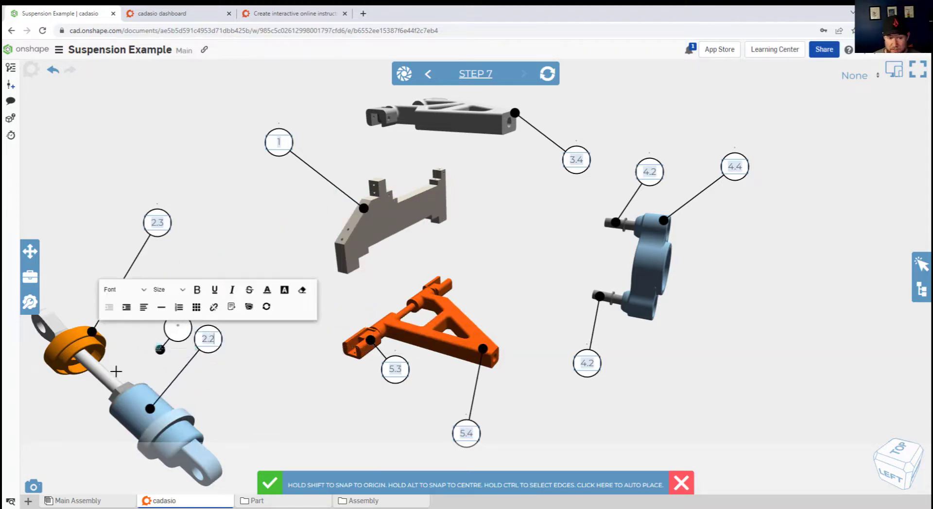
click(110, 375)
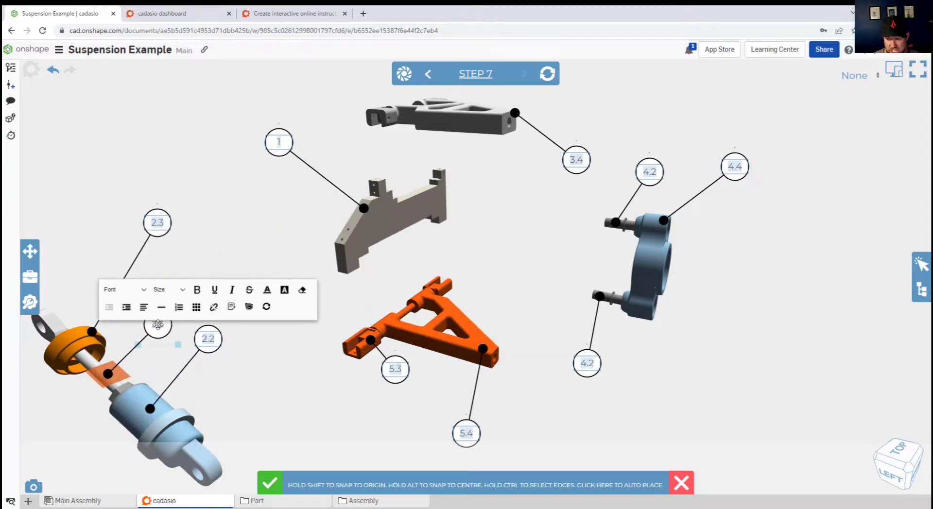
click(158, 324)
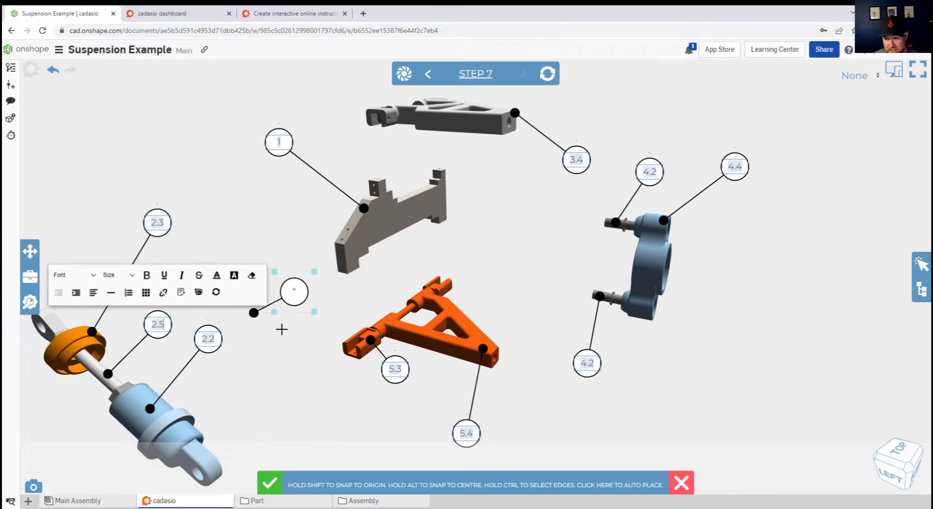
key(Tab)
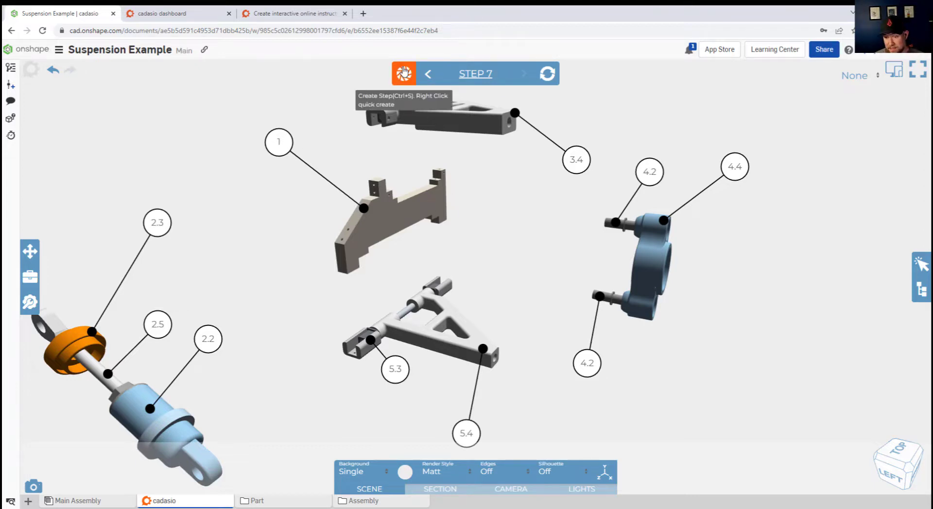
Create Step 8 with Pause behaviour from the labelled exploded view.
click(404, 72)
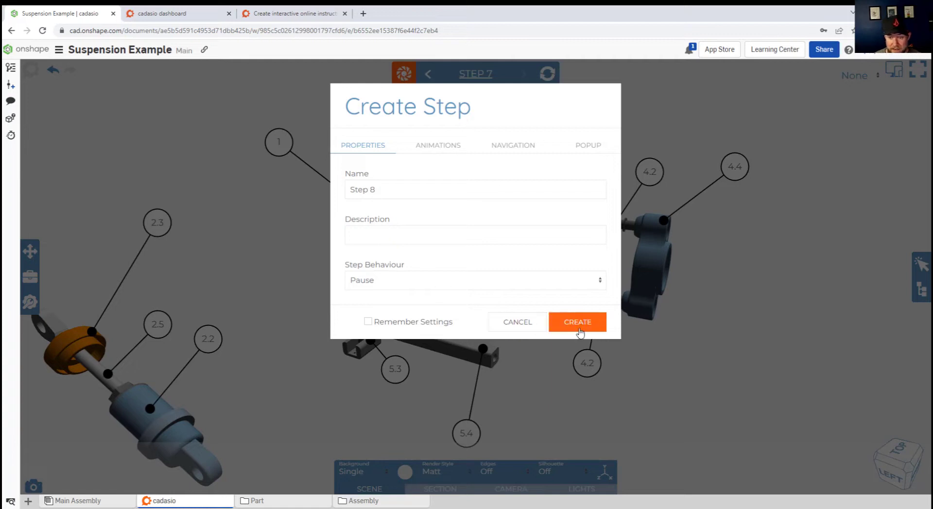
click(578, 323)
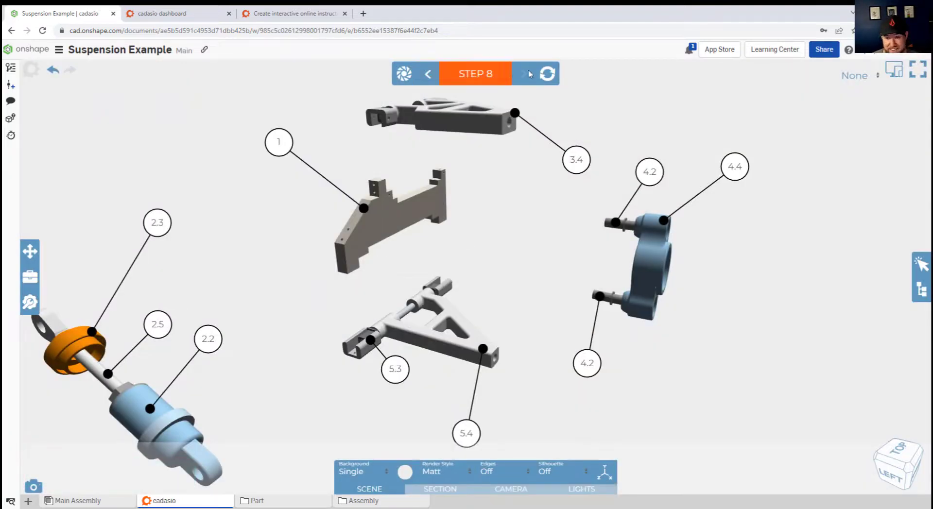
Step back once, then publish the suspension project through the Publish Online settings.
click(428, 76)
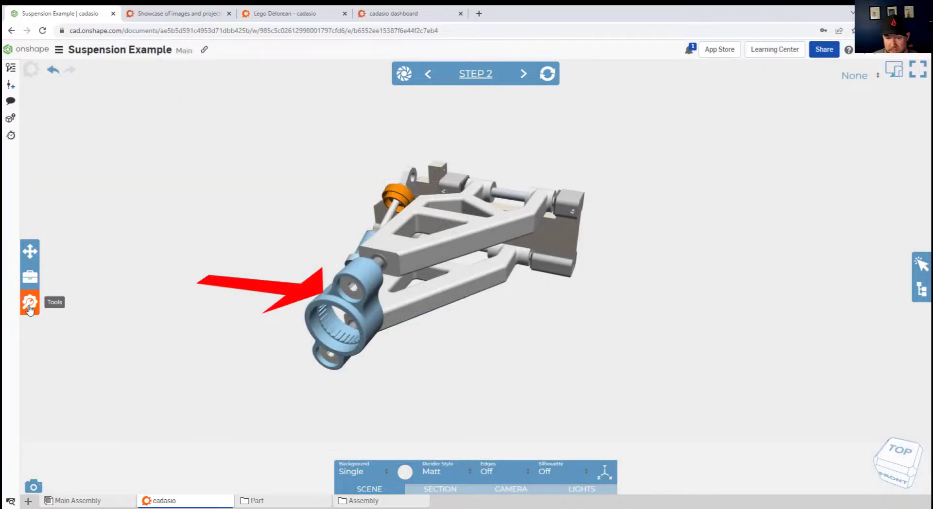
click(29, 306)
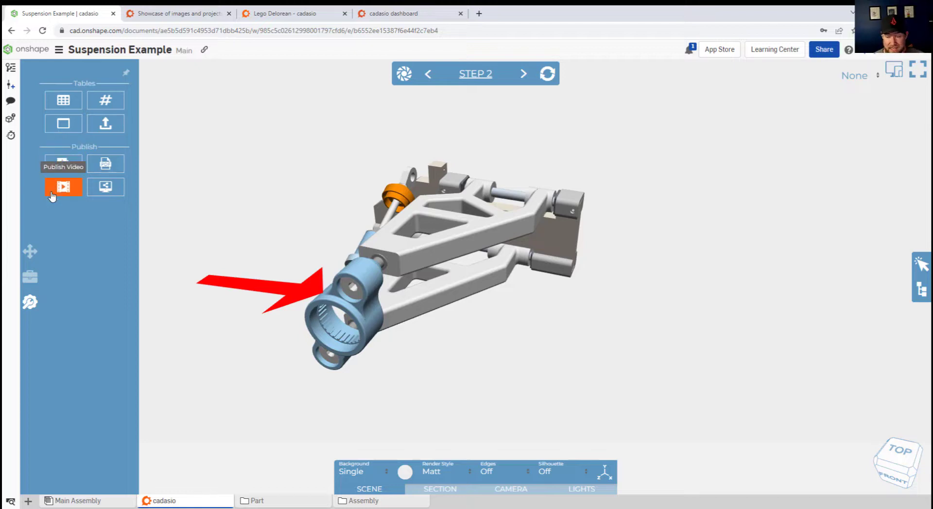
click(107, 193)
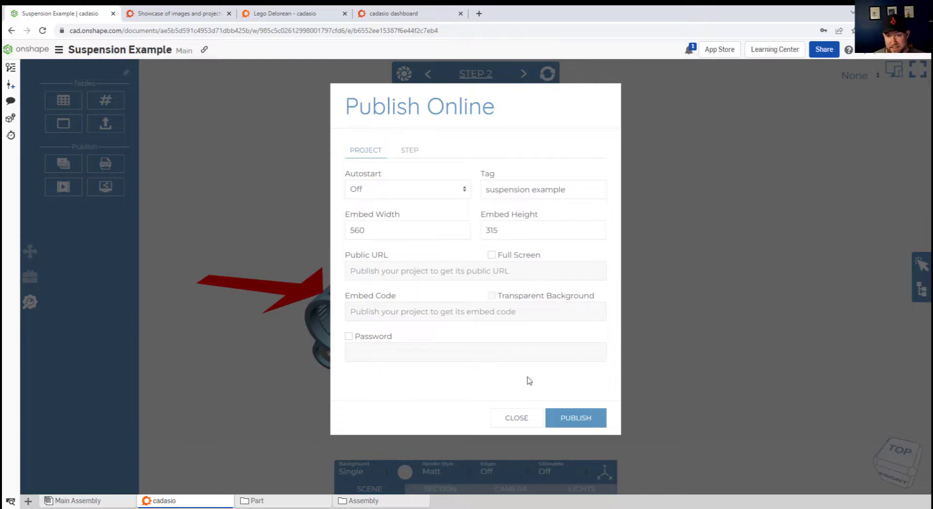
click(579, 419)
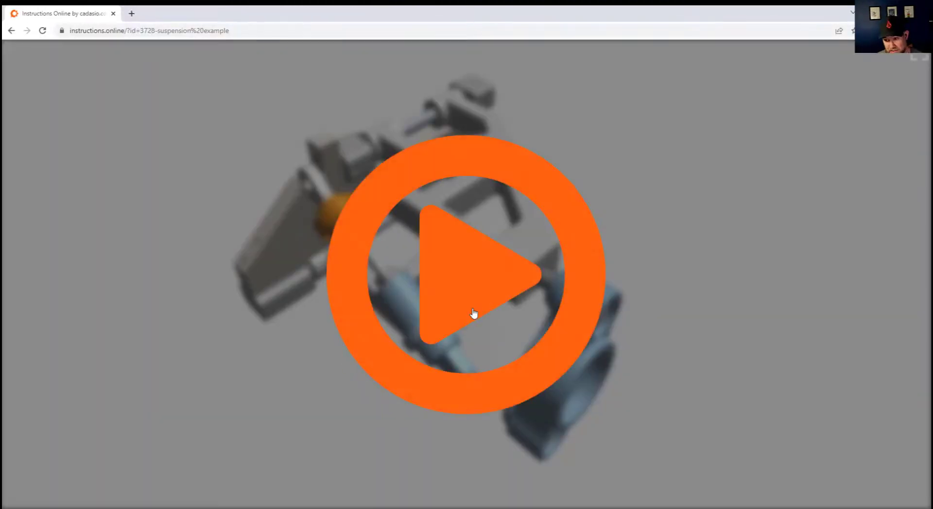
Start the published manual and advance through each step, including the callout step, to Step 8.
click(475, 315)
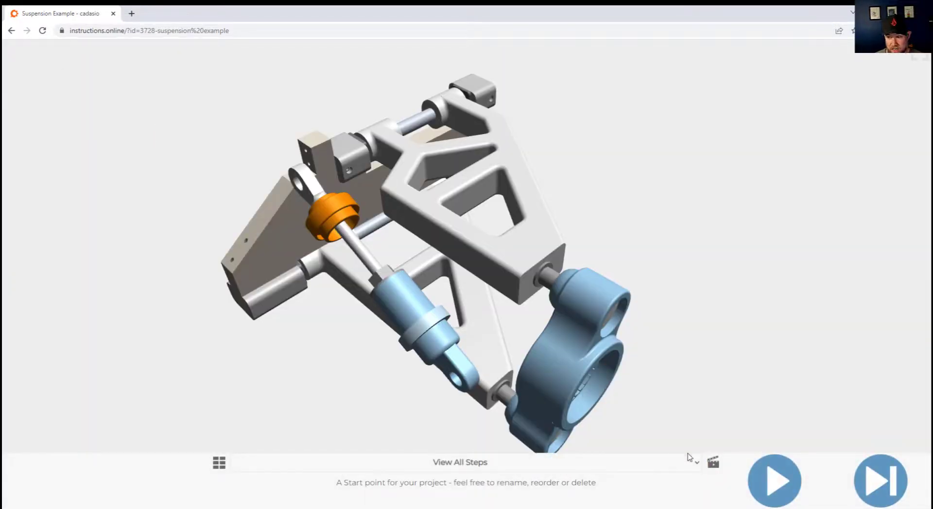
click(771, 485)
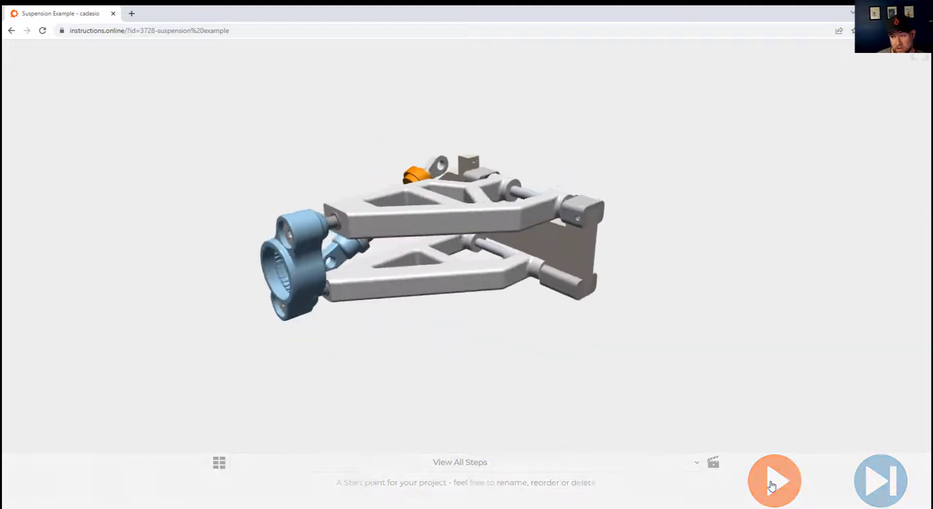
click(771, 485)
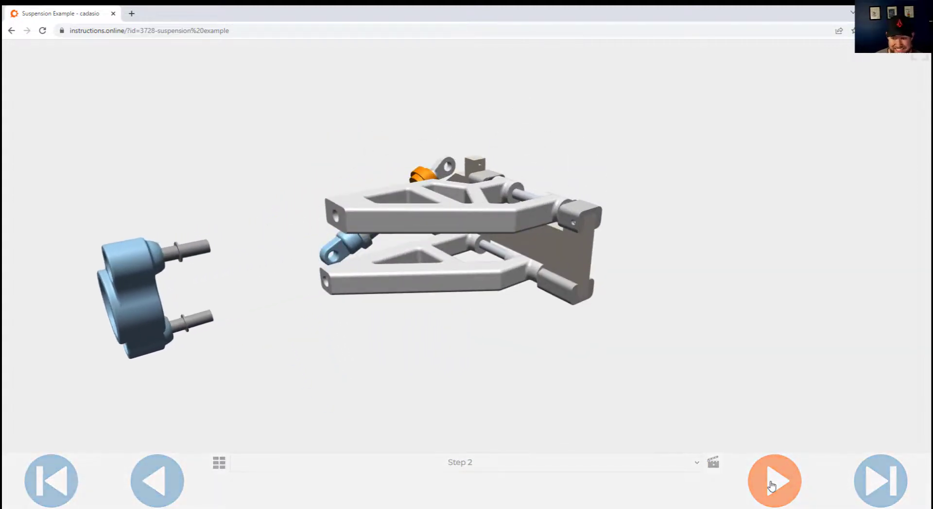
click(772, 485)
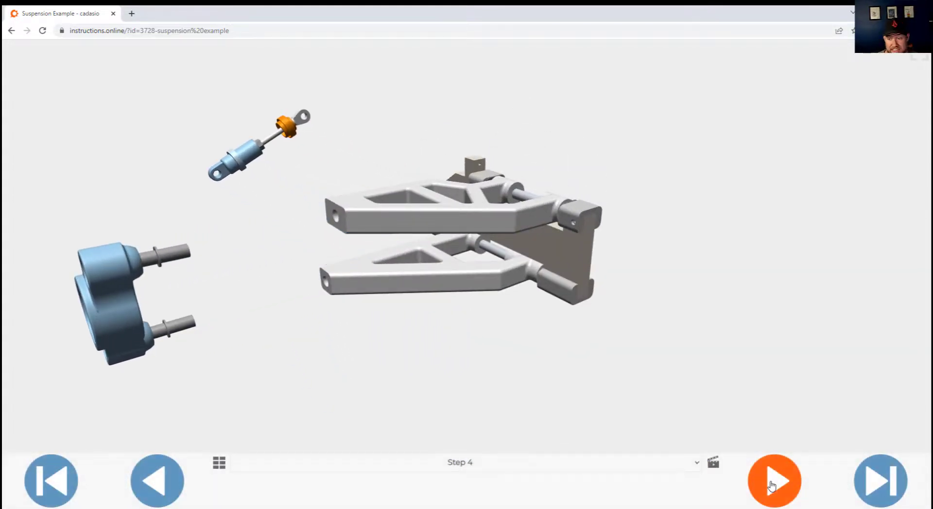
click(771, 485)
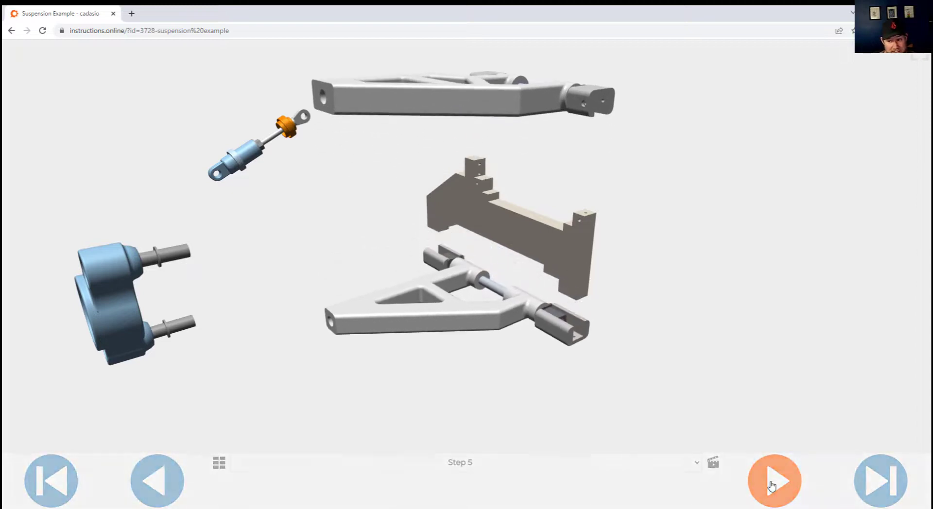
click(772, 485)
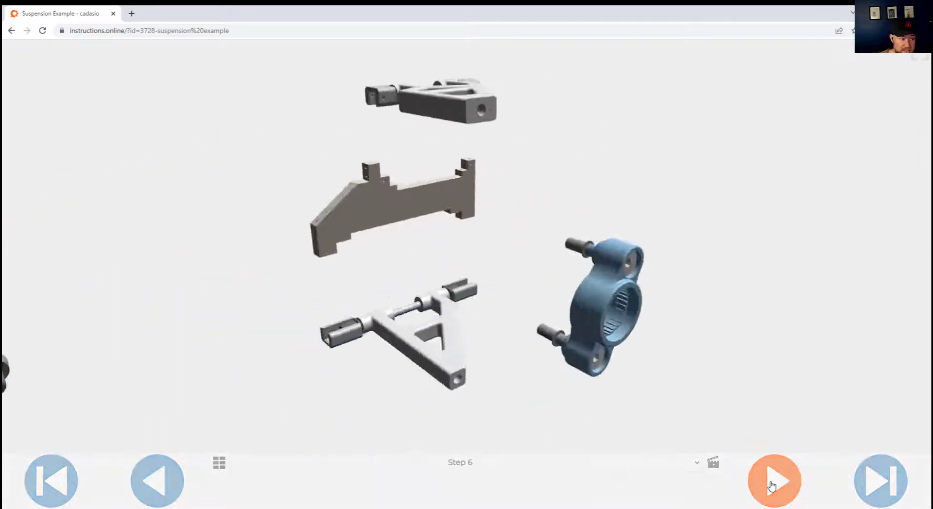
click(771, 485)
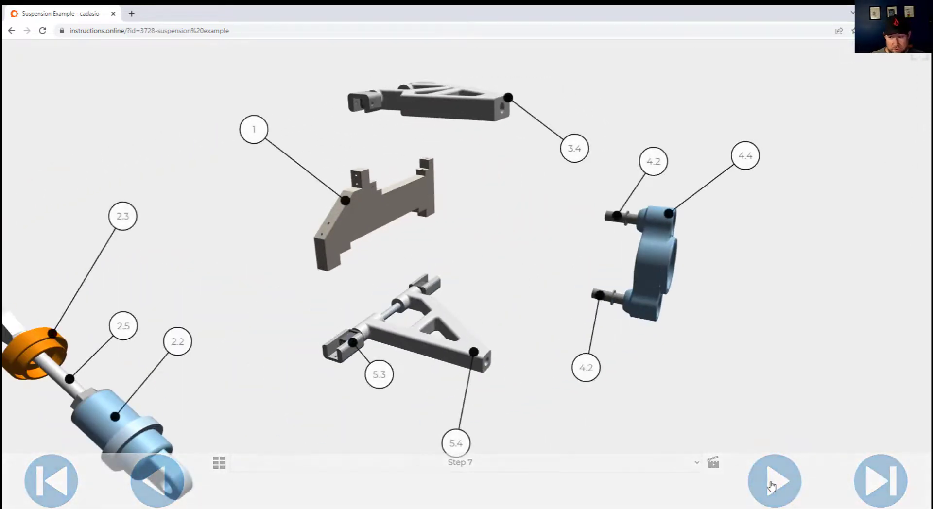
click(774, 481)
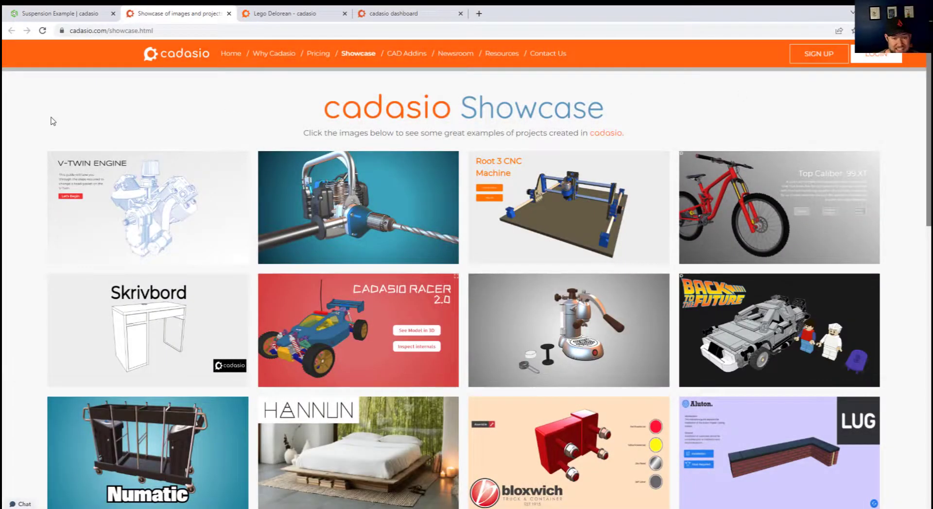
Scroll down the Showcase page, previewing tiles such as the step stool, drone and wardrobe closet.
scroll(22, 126, down, 1)
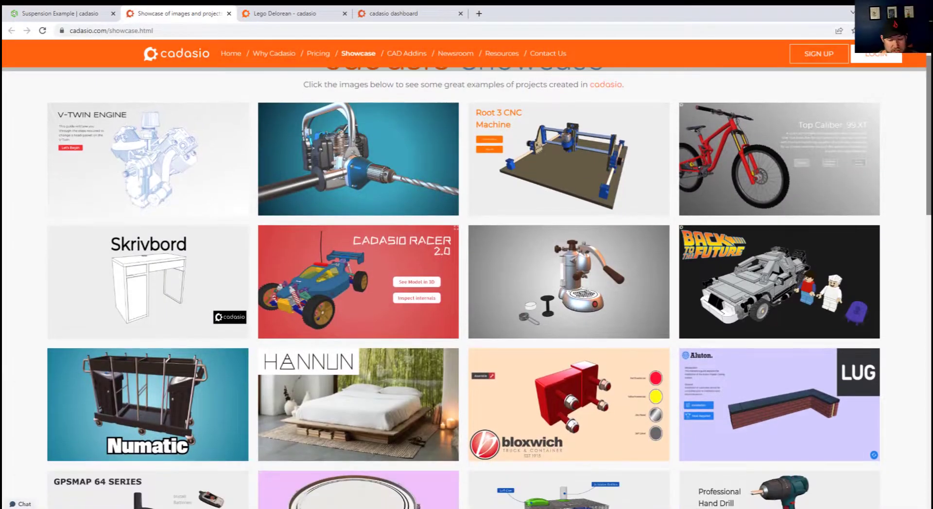
mouse_move(97, 193)
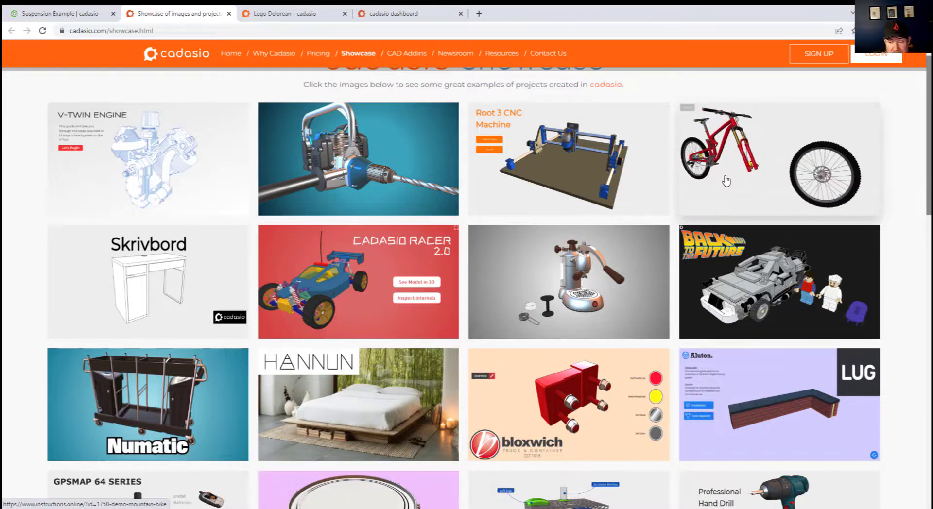
scroll(726, 181, down, 3)
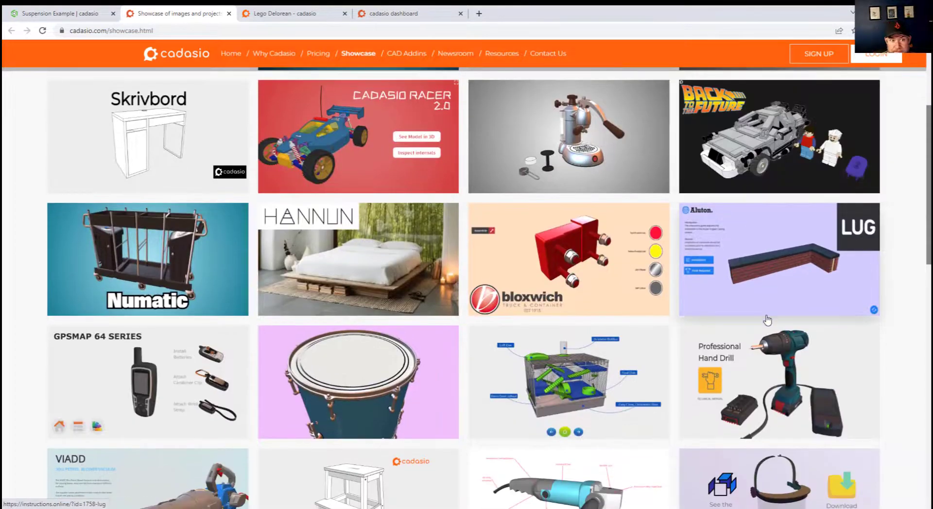
scroll(767, 321, down, 1)
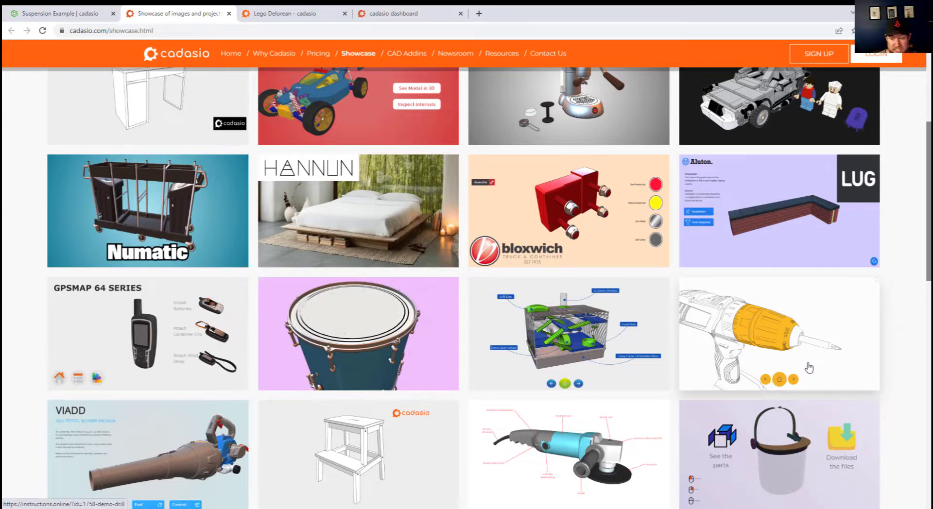
scroll(742, 361, down, 1)
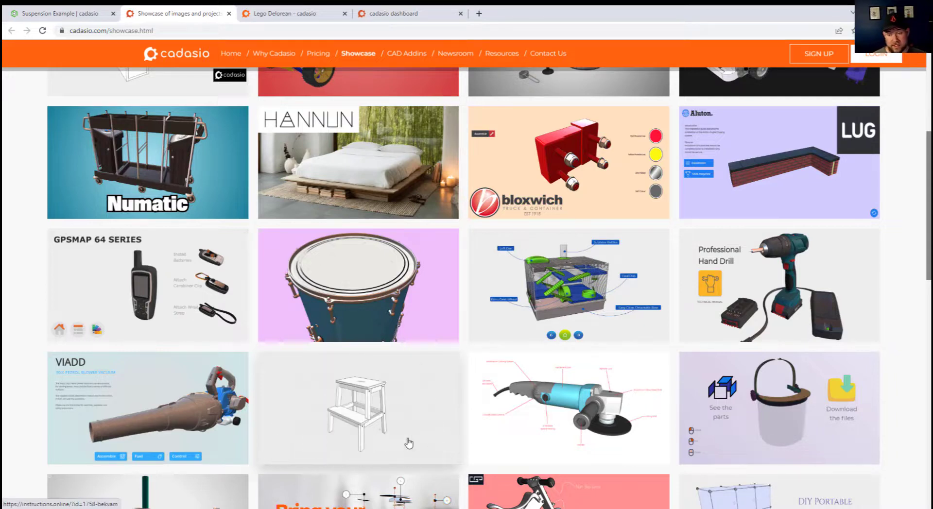
scroll(409, 443, down, 5)
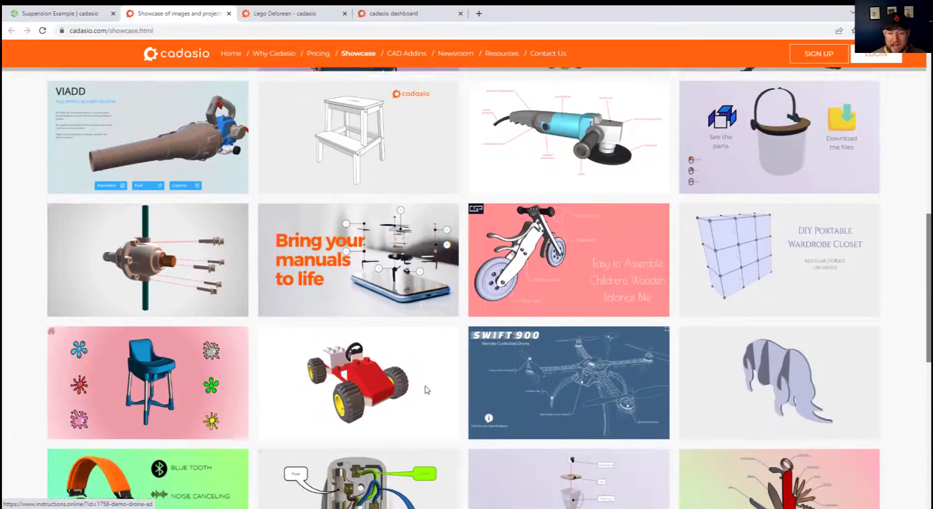
mouse_move(406, 277)
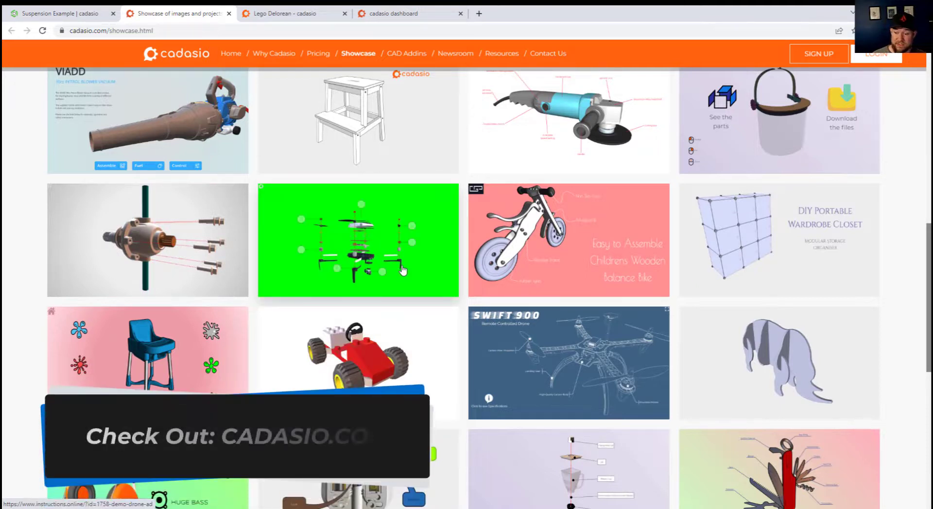
mouse_move(301, 316)
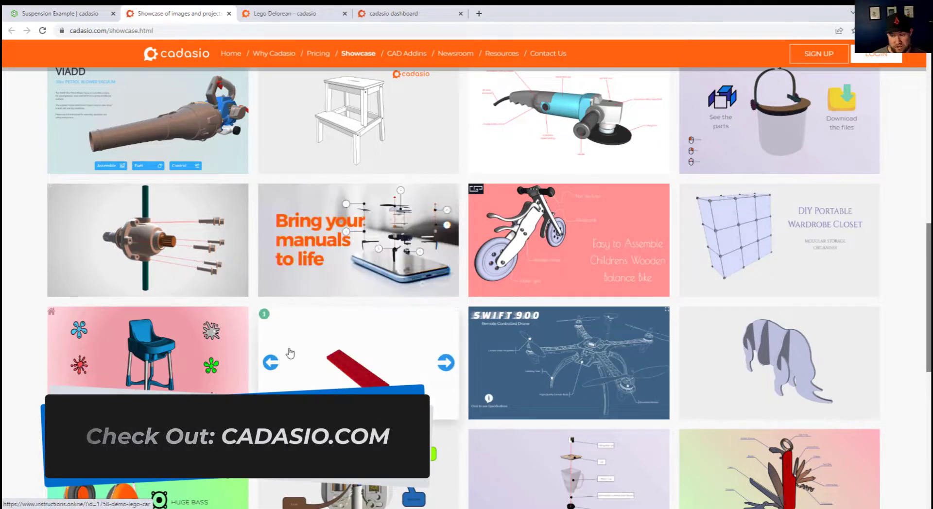